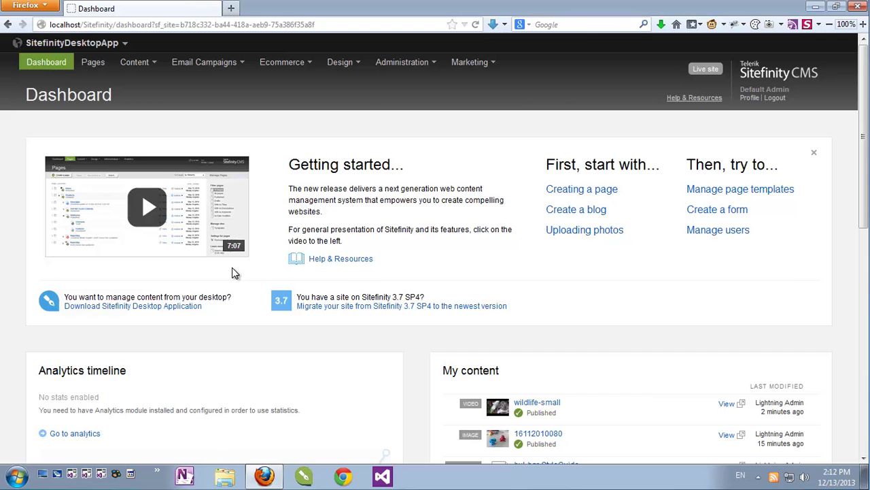
# Review the installed modules under the site's Modules & Services, then return to the SitefinityDesktopApp site dashboard.
pyautogui.moveTo(407, 71)
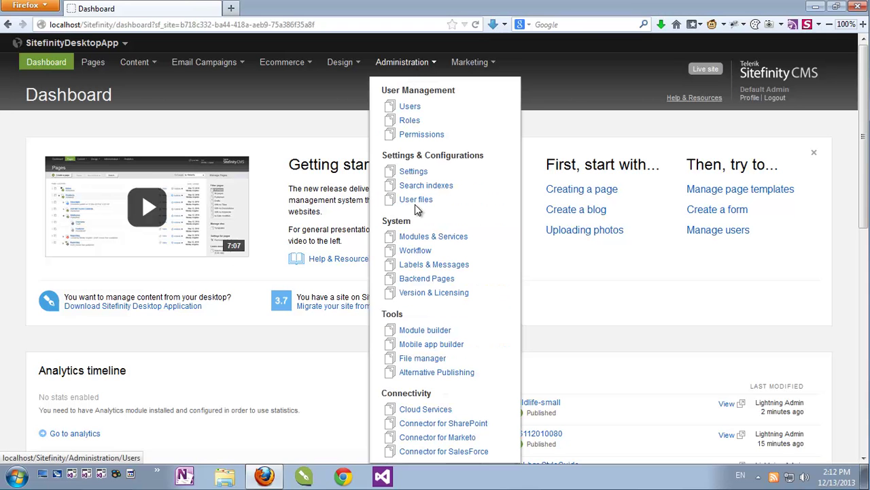
pyautogui.click(425, 238)
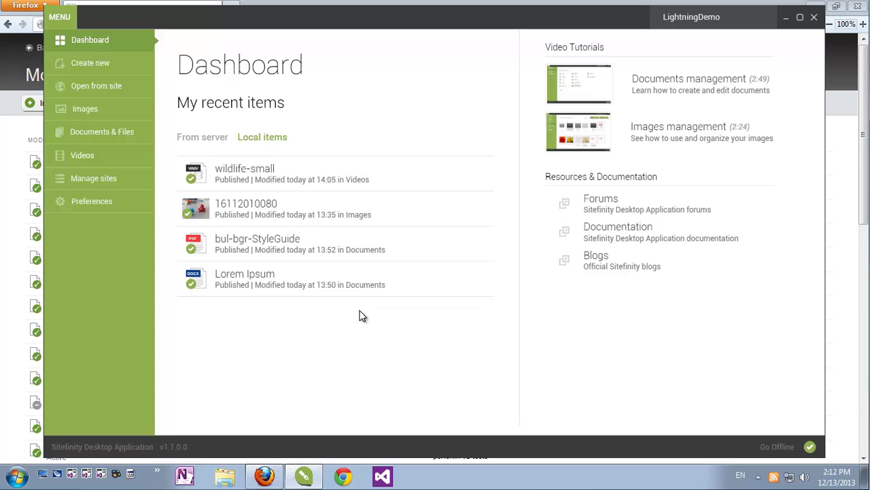
pyautogui.click(190, 4)
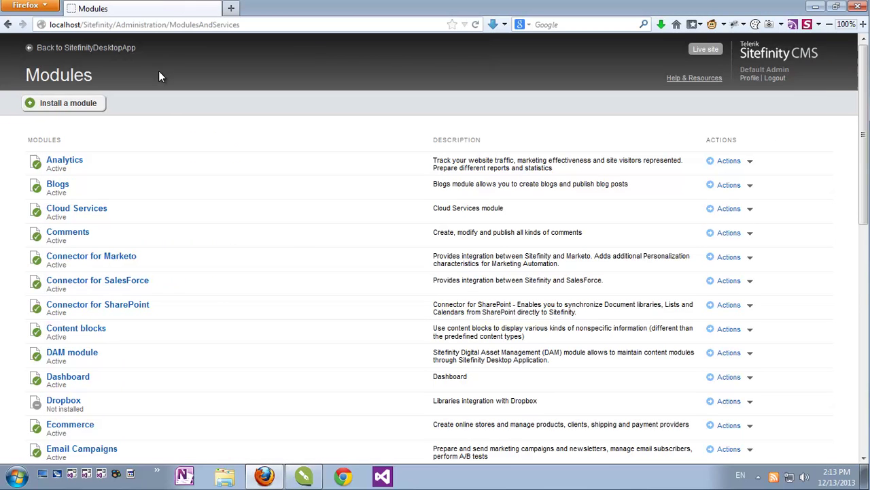
pyautogui.click(109, 50)
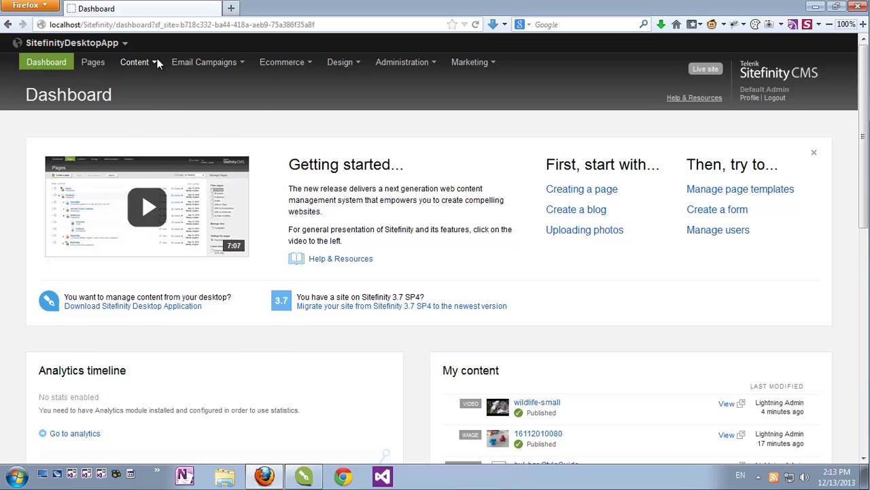
# View the site's image libraries, expand Root and Child2 in the library tree, and open the Child1 library.
pyautogui.moveTo(143, 63)
pyautogui.click(155, 149)
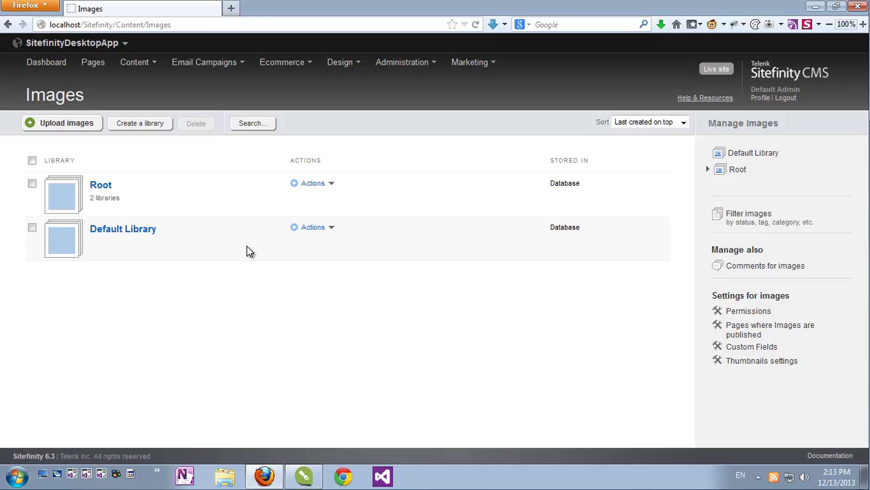
pyautogui.click(707, 167)
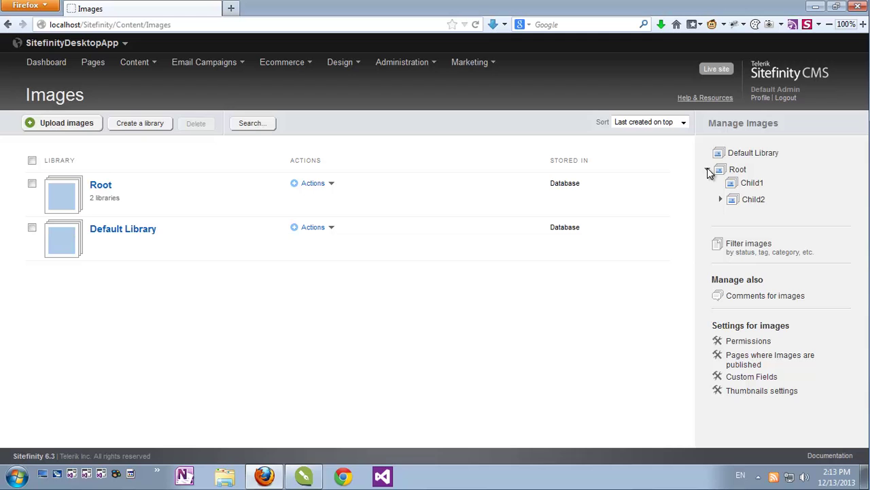
pyautogui.click(721, 199)
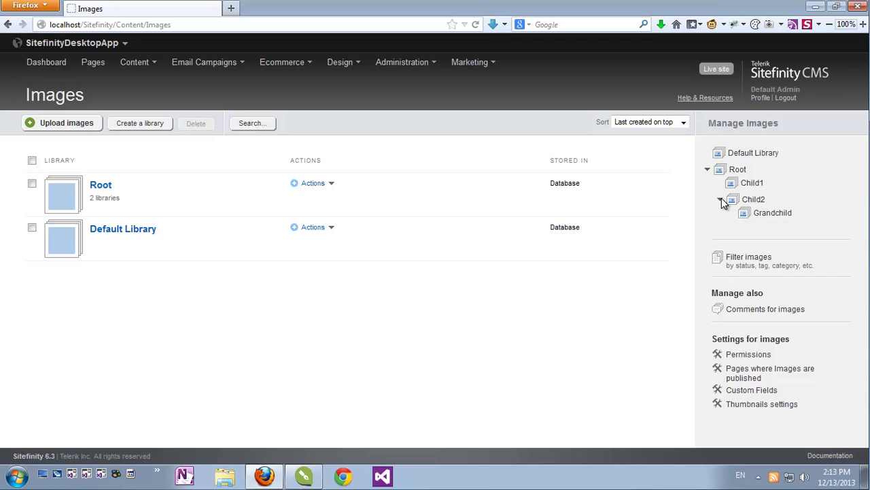
pyautogui.click(754, 184)
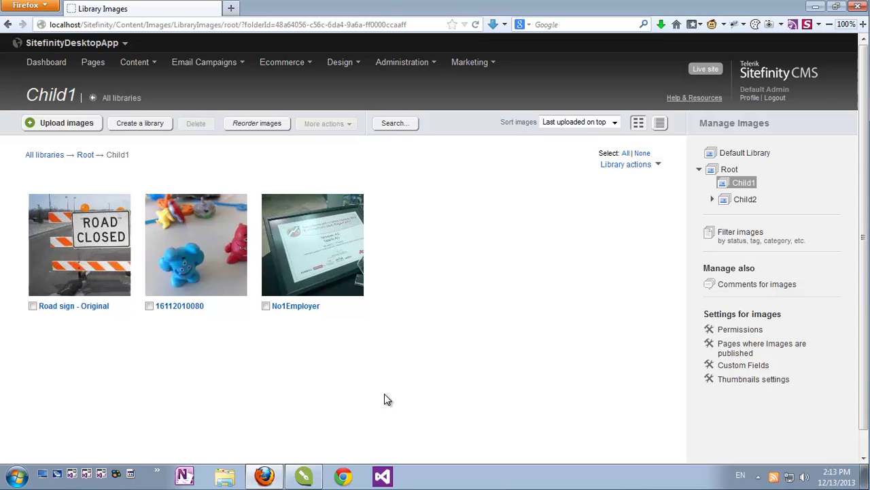
# Switch to the Sitefinity Desktop Application and view its image libraries in list and grid layouts.
pyautogui.click(312, 477)
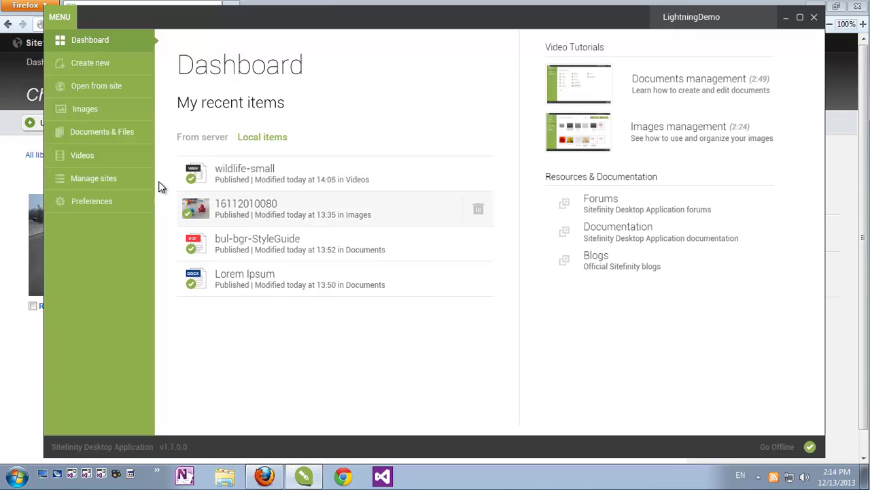
pyautogui.click(129, 112)
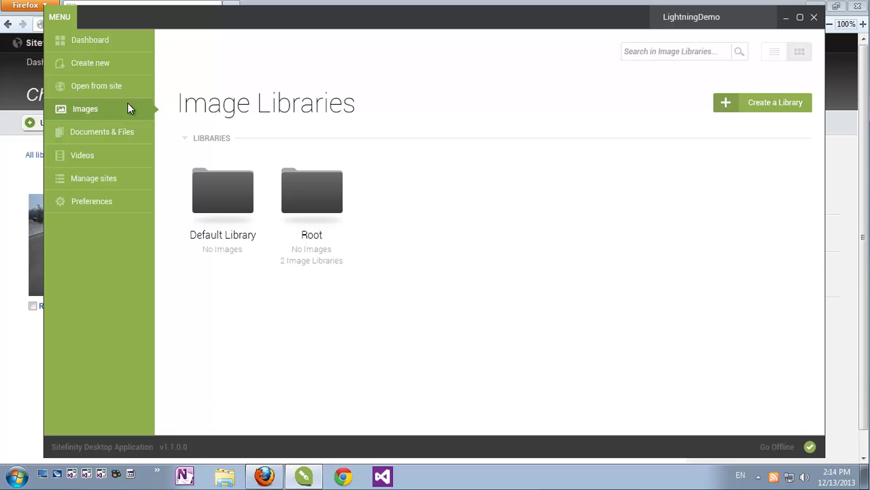
pyautogui.click(775, 54)
pyautogui.click(799, 54)
# Search the image libraries for "road" and clear the search.
pyautogui.click(651, 57)
pyautogui.write('road')
pyautogui.press('Return')
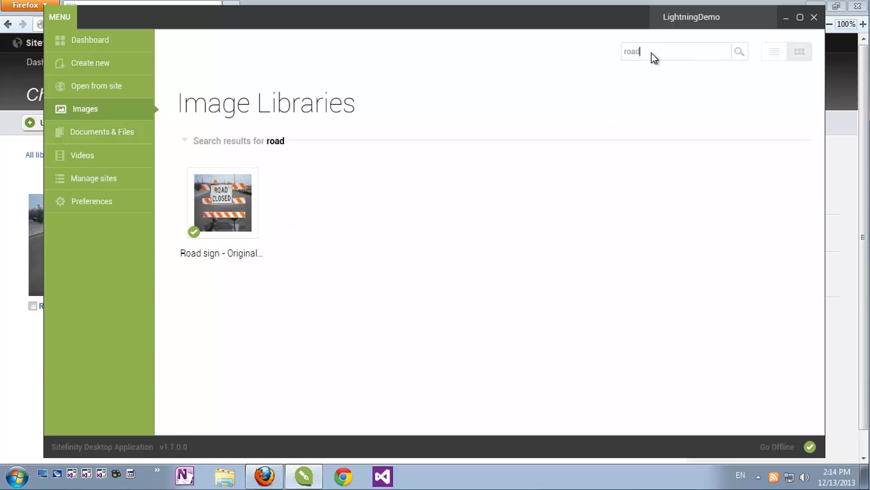
pyautogui.doubleClick(652, 52)
pyautogui.press('BackSpace')
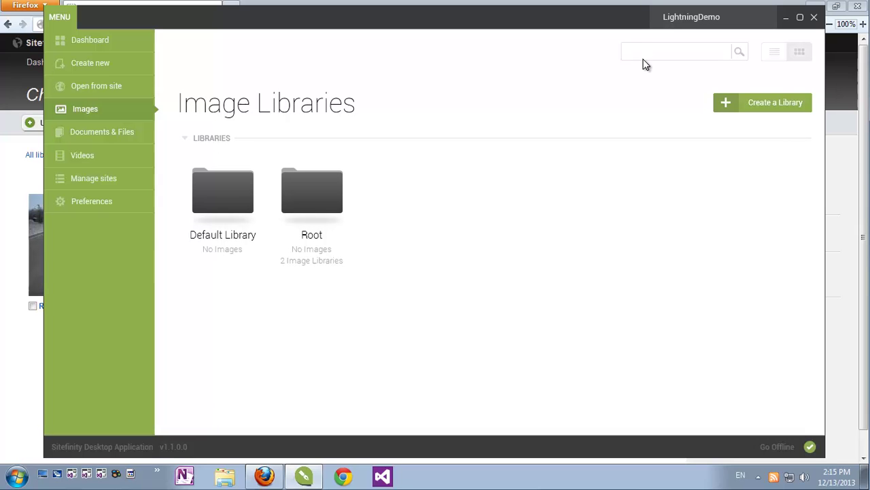
# Browse the Root library's Child1 and Child2 sublibraries and go back up to the Image Libraries level.
pyautogui.click(315, 187)
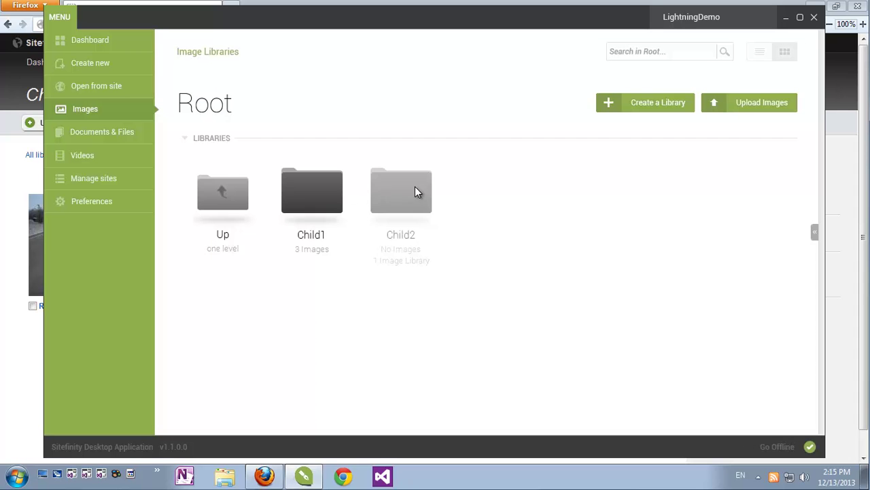
pyautogui.click(332, 191)
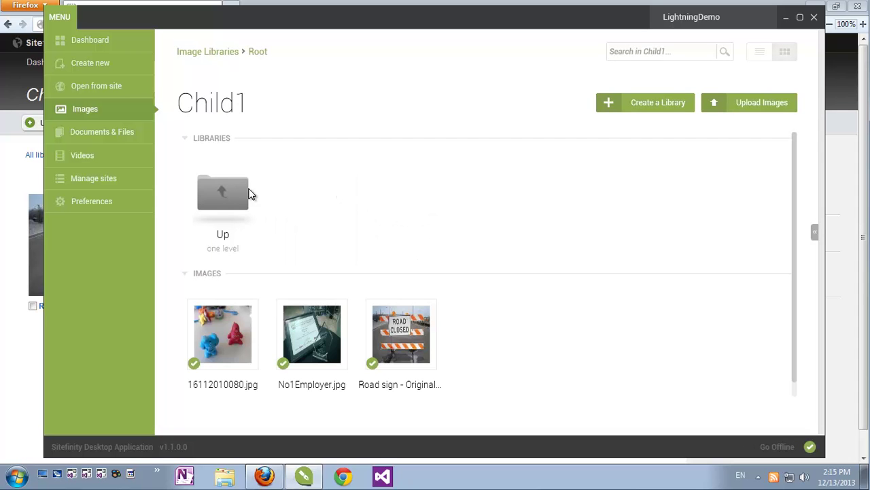
pyautogui.click(225, 191)
pyautogui.click(378, 201)
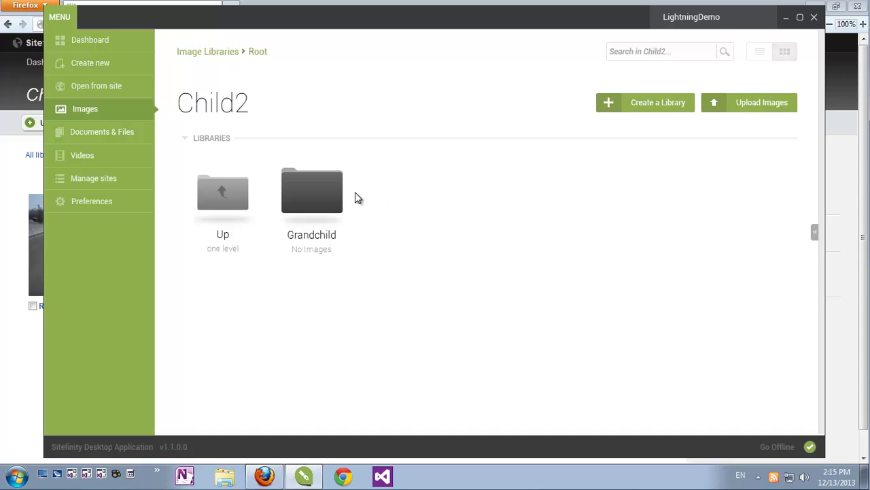
pyautogui.click(229, 195)
pyautogui.click(230, 195)
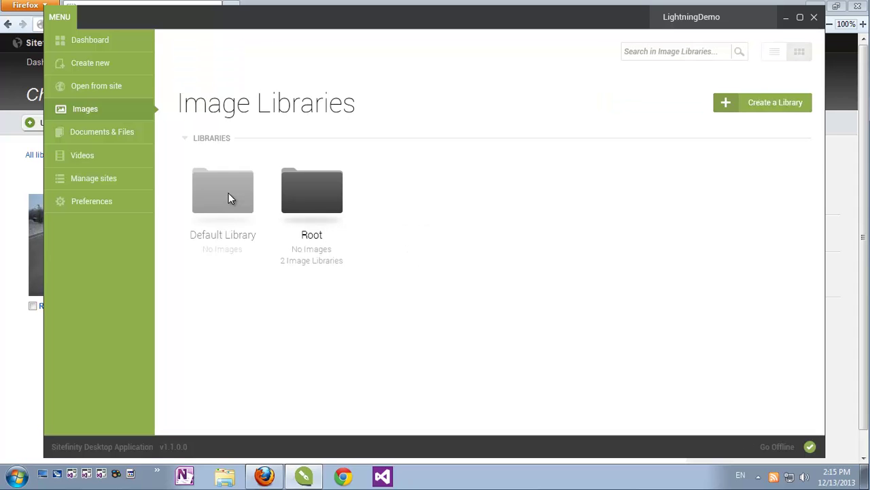
# Upload all pictures from the desktop folder Media content > Images for upload into the Default Library.
pyautogui.click(229, 194)
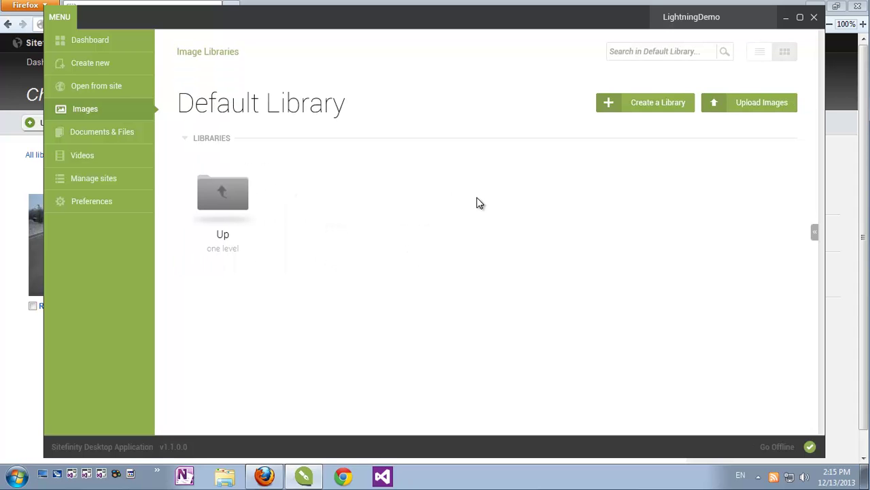
pyautogui.click(754, 106)
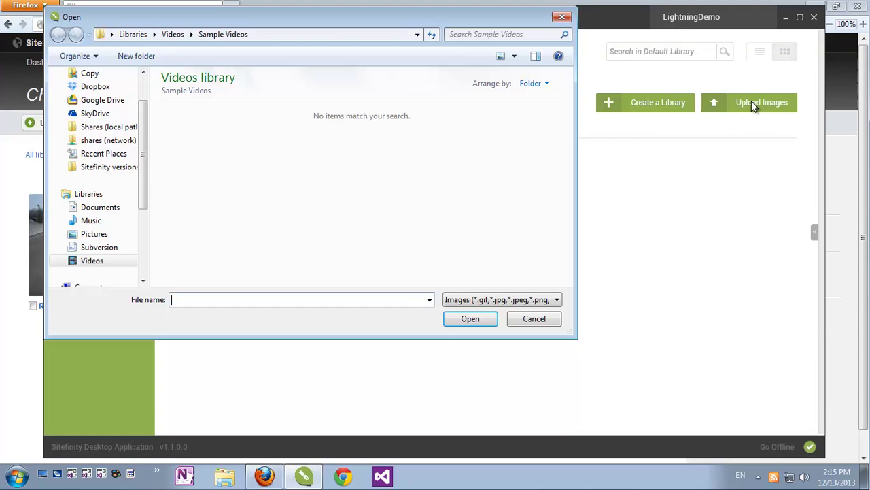
pyautogui.scroll(1, 144, 91)
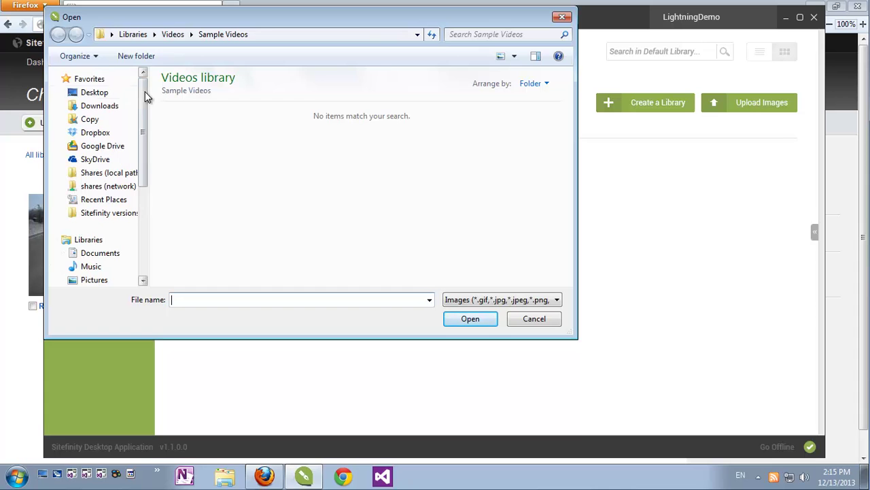
pyautogui.click(109, 91)
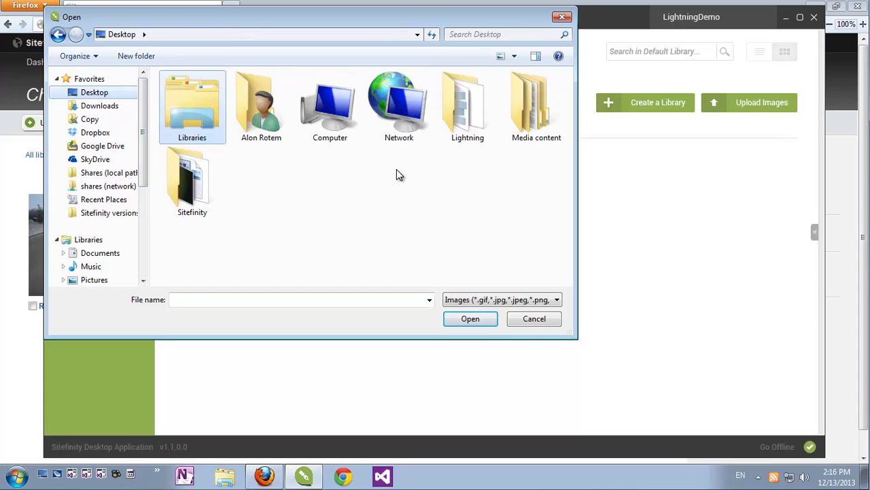
pyautogui.doubleClick(520, 133)
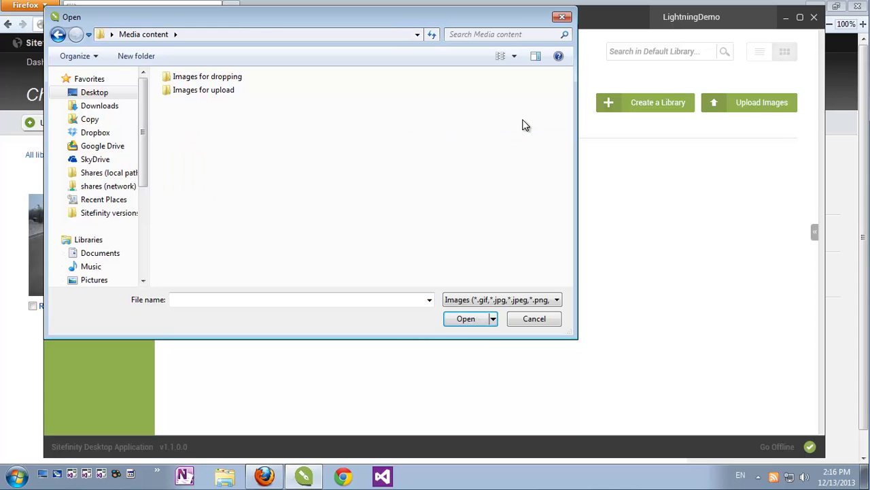
pyautogui.doubleClick(207, 90)
pyautogui.moveTo(397, 174); pyautogui.dragTo(170, 70)
pyautogui.click(465, 318)
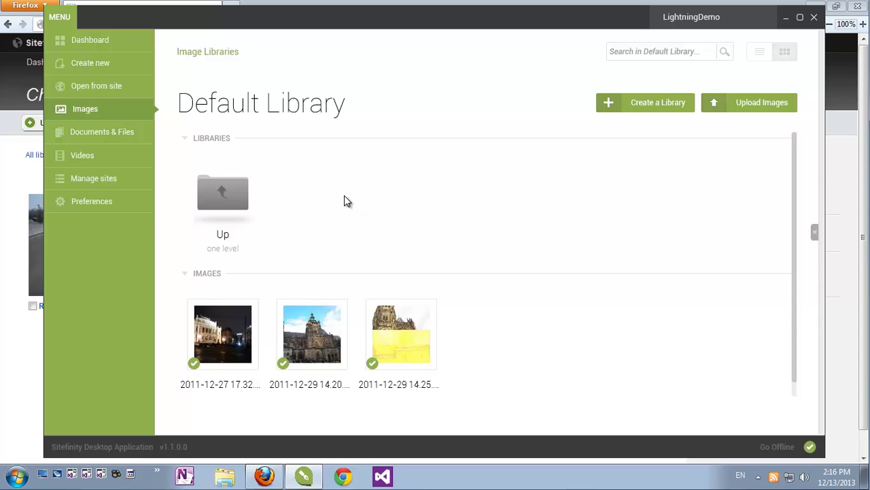
# Add the "Images for dropping" folder from the desktop's Media content folder to the Grandchild library under Root > Child2.
pyautogui.click(246, 197)
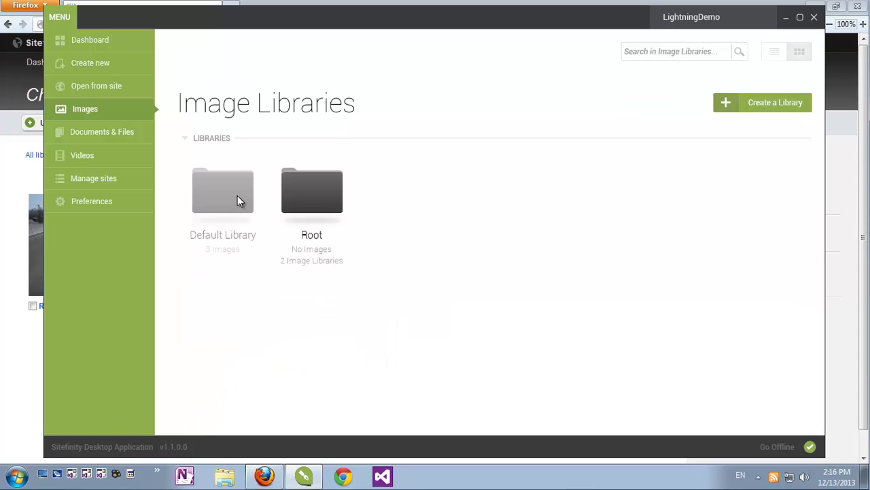
pyautogui.click(295, 196)
pyautogui.click(397, 197)
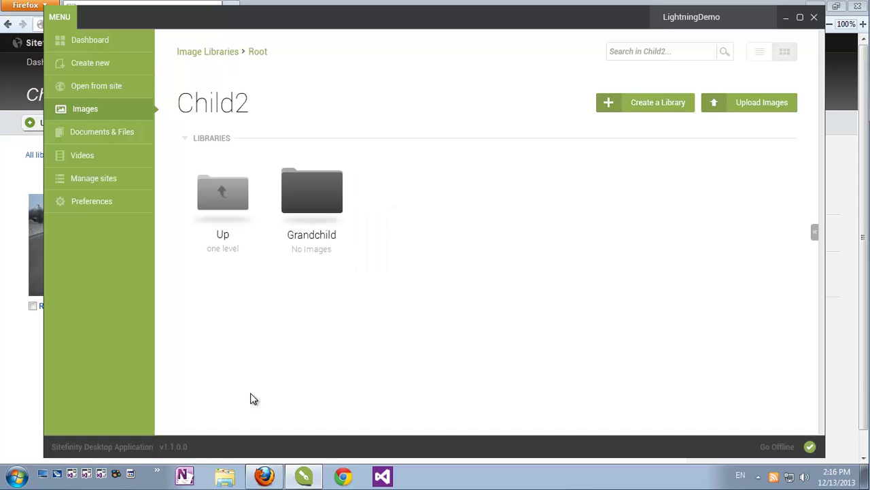
pyautogui.click(225, 476)
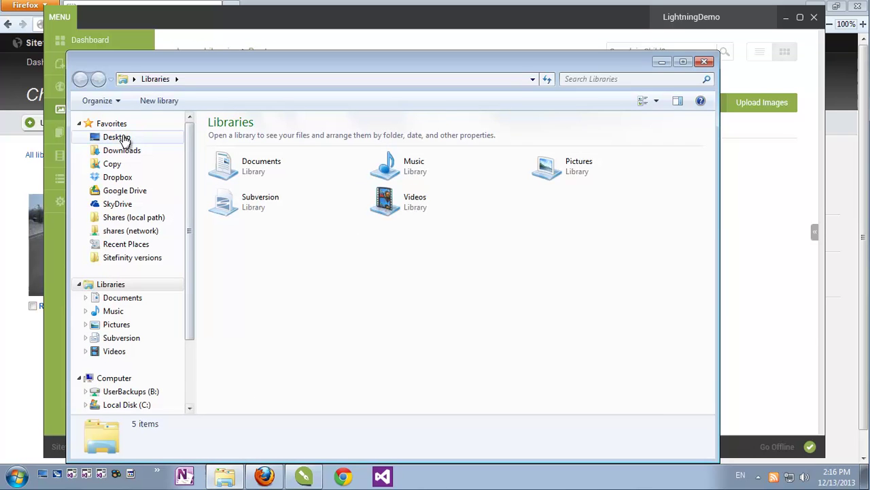
pyautogui.click(119, 138)
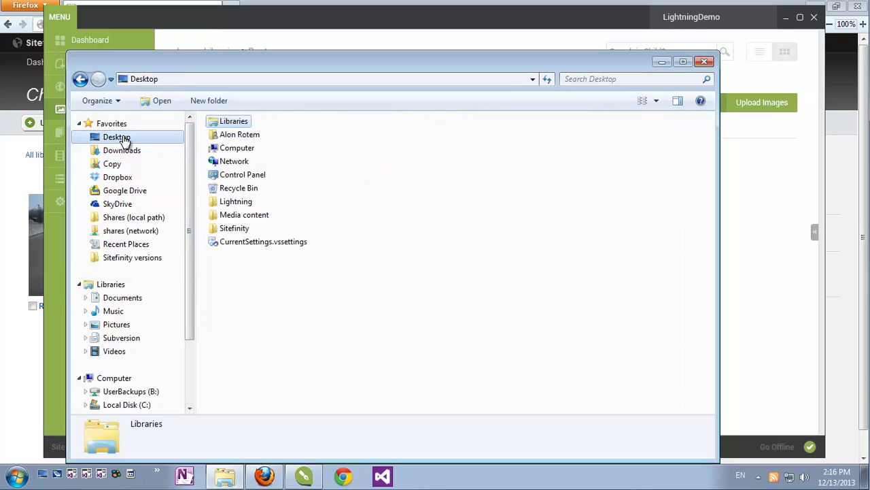
pyautogui.doubleClick(225, 216)
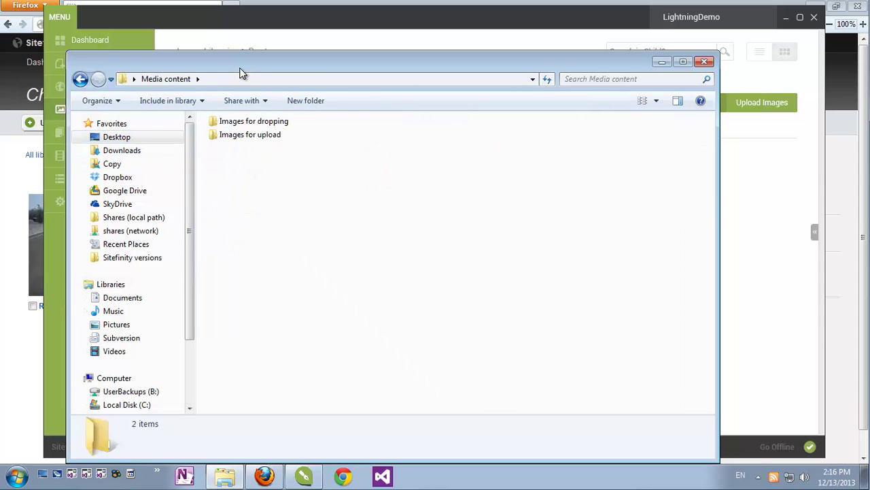
pyautogui.moveTo(239, 73); pyautogui.dragTo(513, 78)
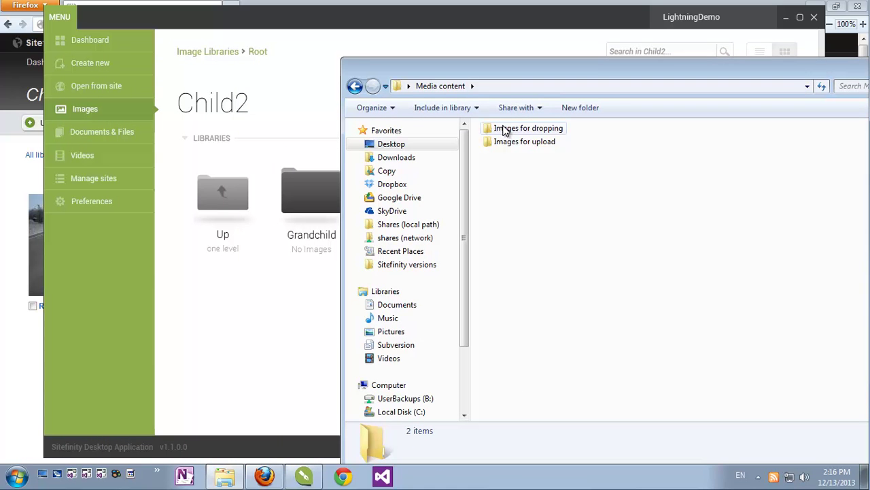
pyautogui.moveTo(505, 129); pyautogui.dragTo(321, 196)
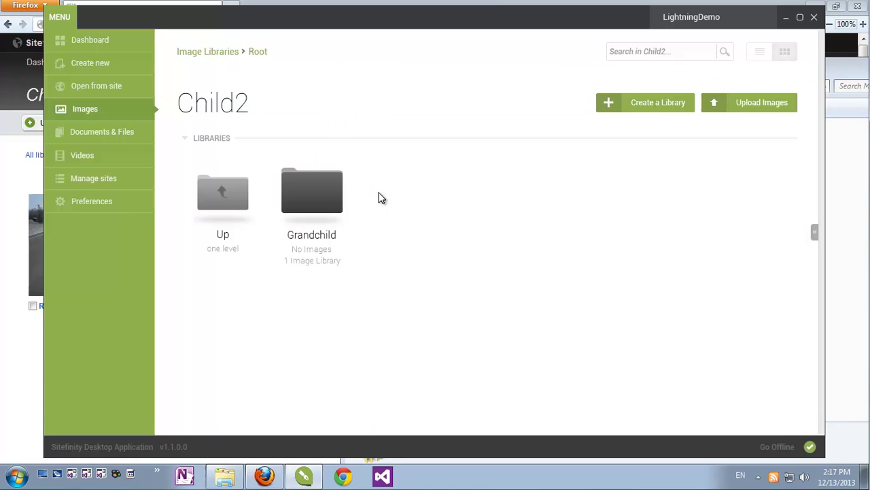
# Open Grandchild and its "Images for dropping" library down to the furniture library to inspect the uploaded images.
pyautogui.click(313, 196)
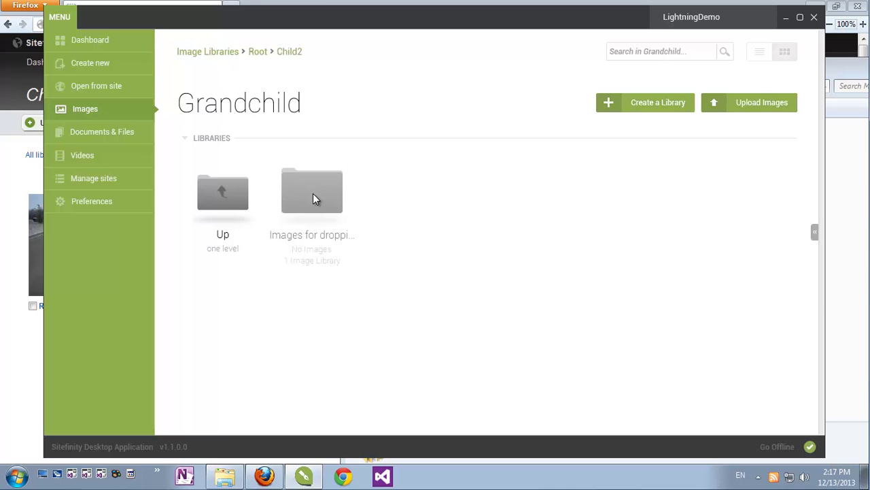
pyautogui.click(313, 194)
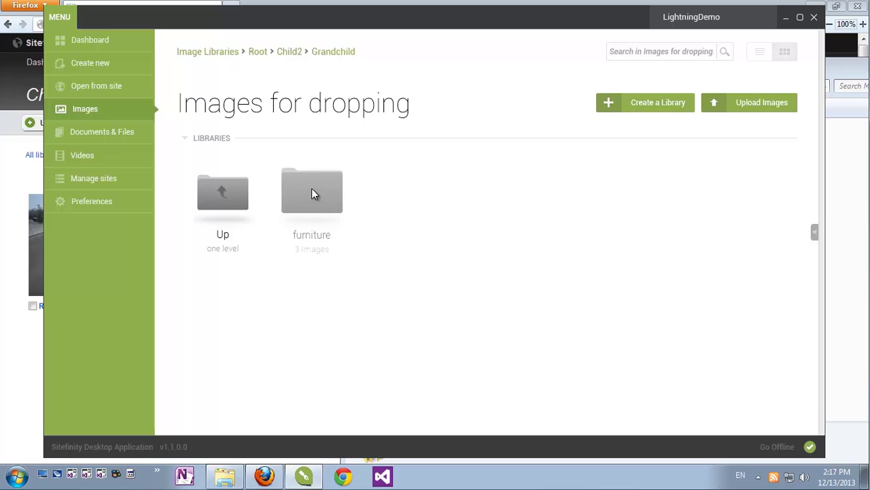
pyautogui.click(312, 194)
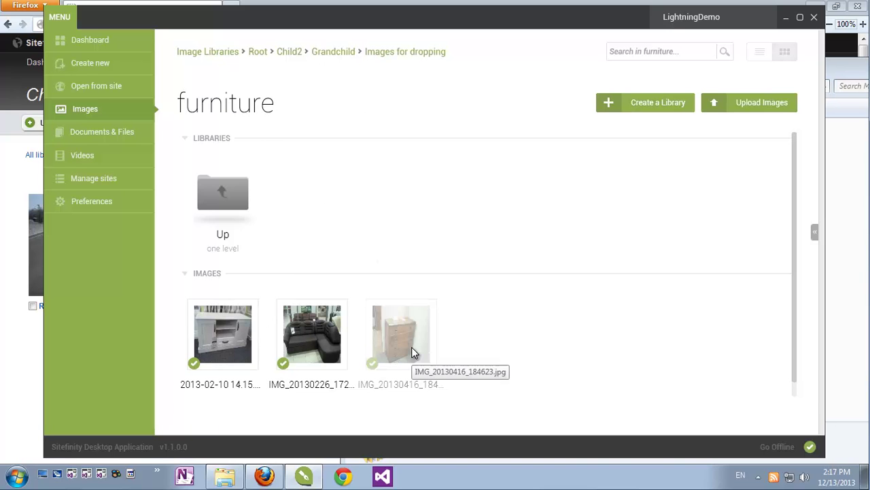
# Switch to Firefox, view the uploaded images in the site's Default Library, and return to the list of all image libraries.
pyautogui.click(30, 358)
pyautogui.click(127, 102)
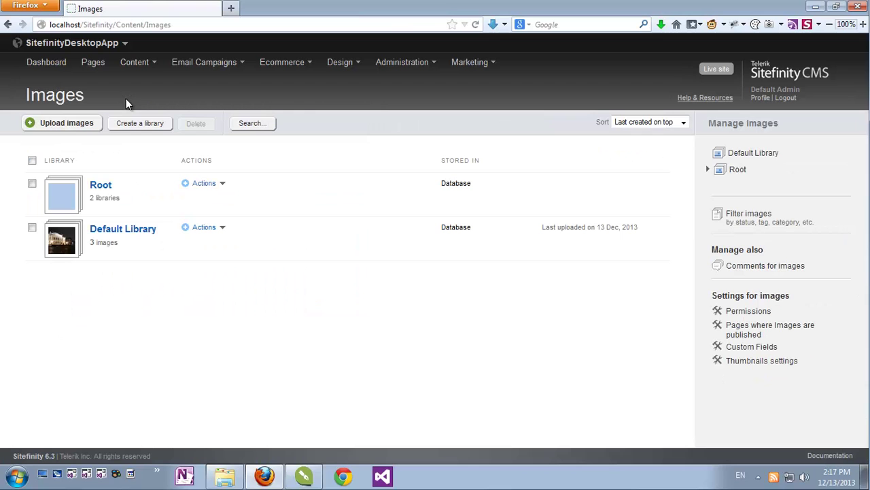
pyautogui.click(125, 231)
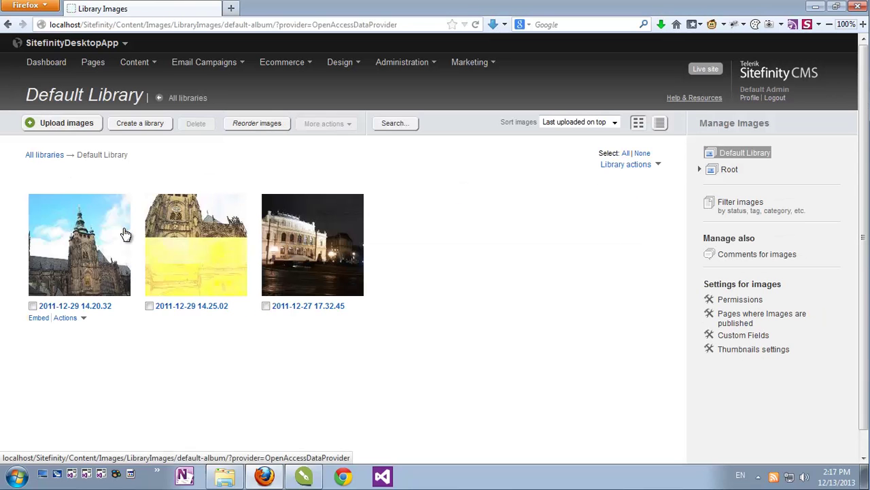
pyautogui.click(188, 97)
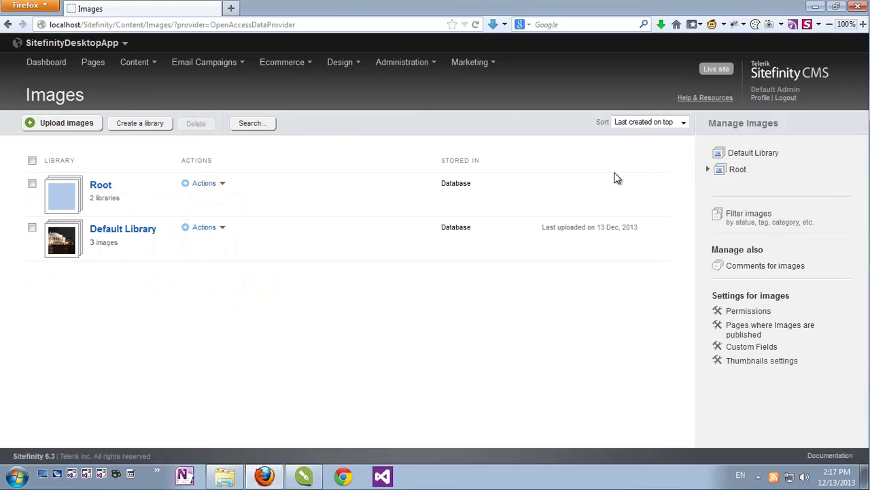
# Expand Root > Child2 > Grandchild > Images for dropping in the site's library tree and view the furniture library's images.
pyautogui.click(707, 169)
pyautogui.click(720, 199)
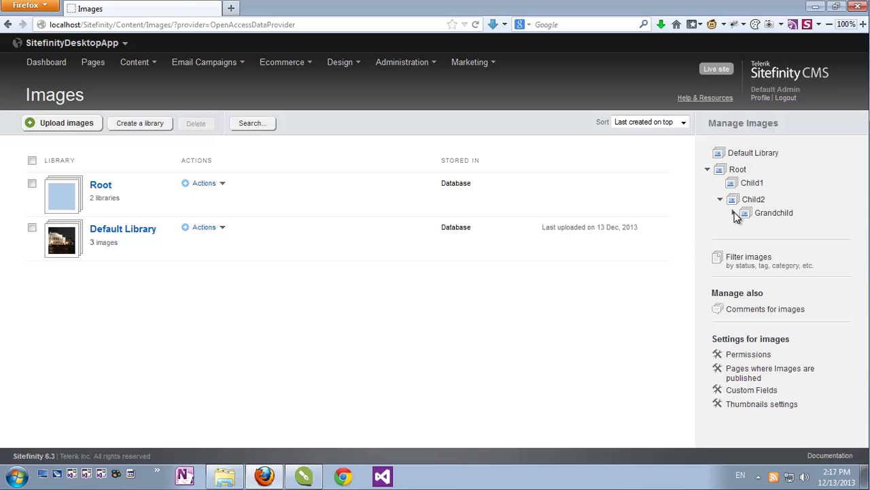
pyautogui.click(733, 213)
pyautogui.click(746, 226)
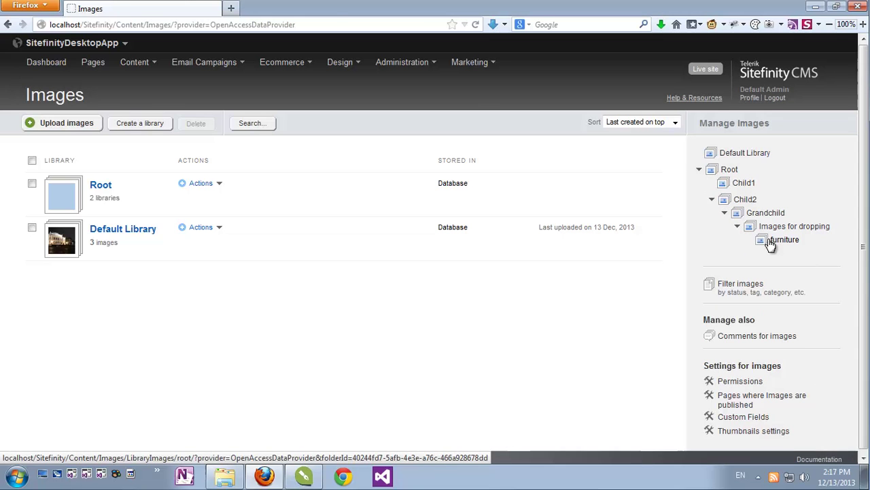
pyautogui.click(782, 240)
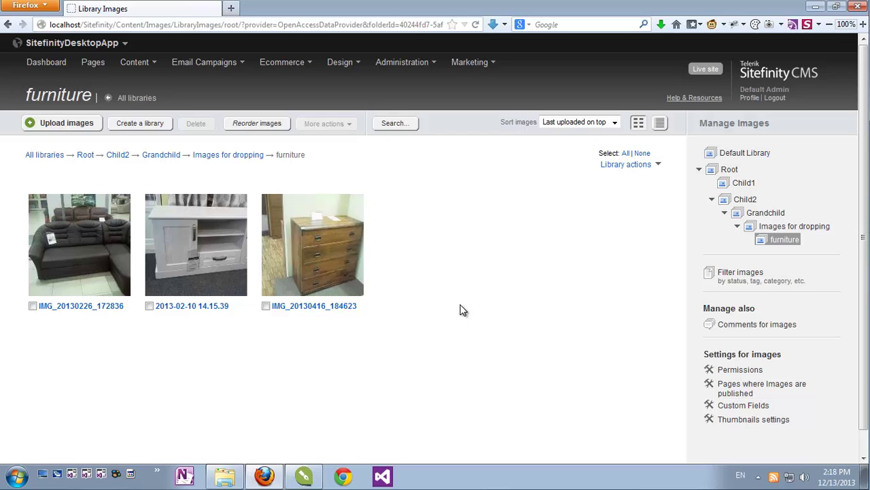
# Switch to the Sitefinity Desktop Application, open IMG_20130416_184623 for editing, review its properties, and close the editor.
pyautogui.click(304, 480)
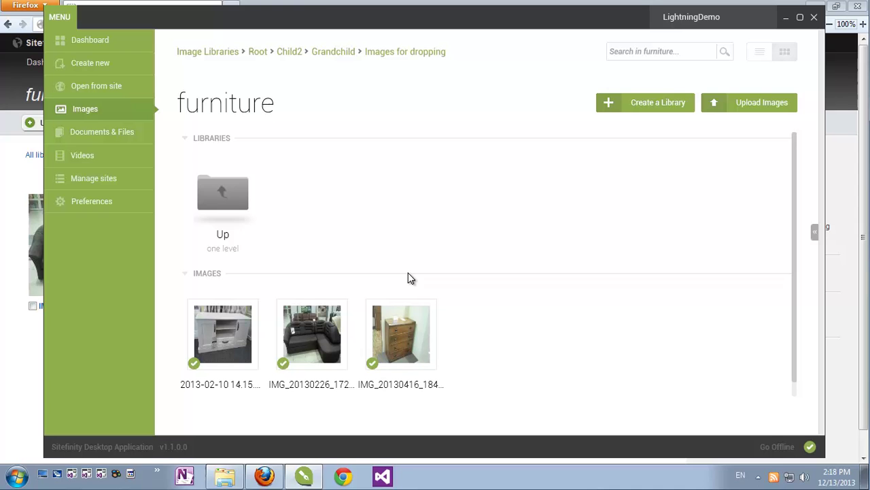
pyautogui.rightClick(402, 327)
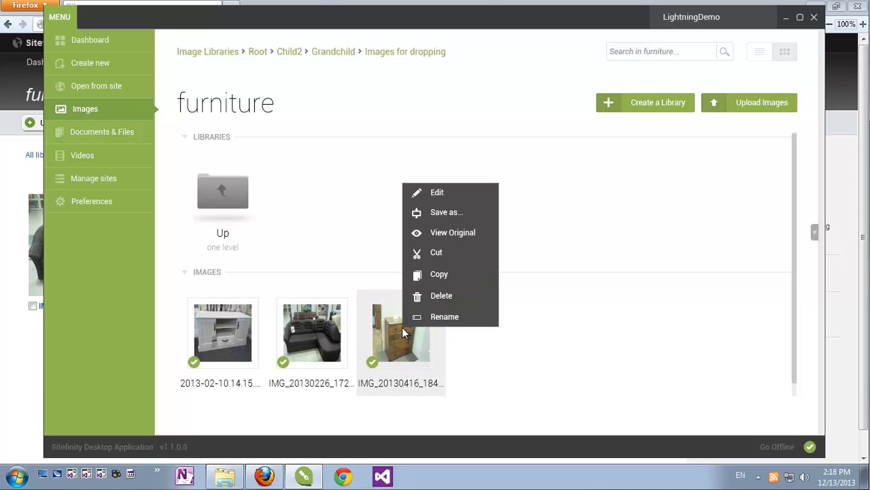
pyautogui.click(435, 192)
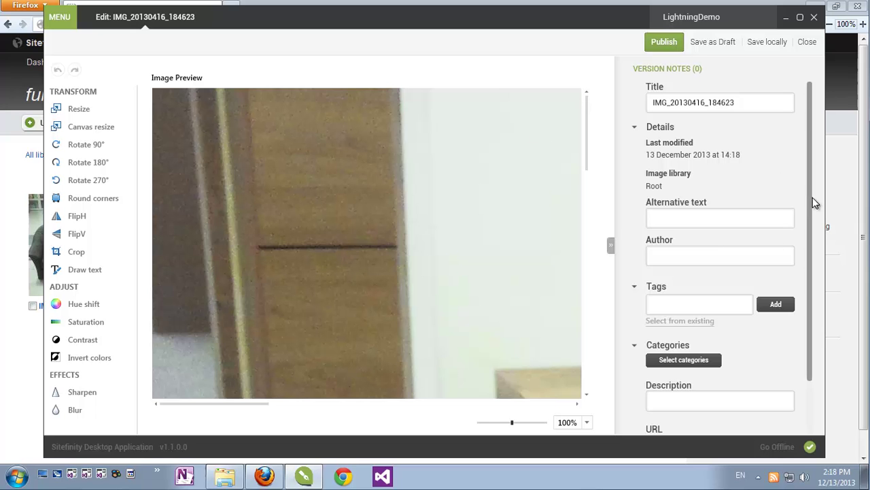
pyautogui.moveTo(811, 194); pyautogui.dragTo(811, 291)
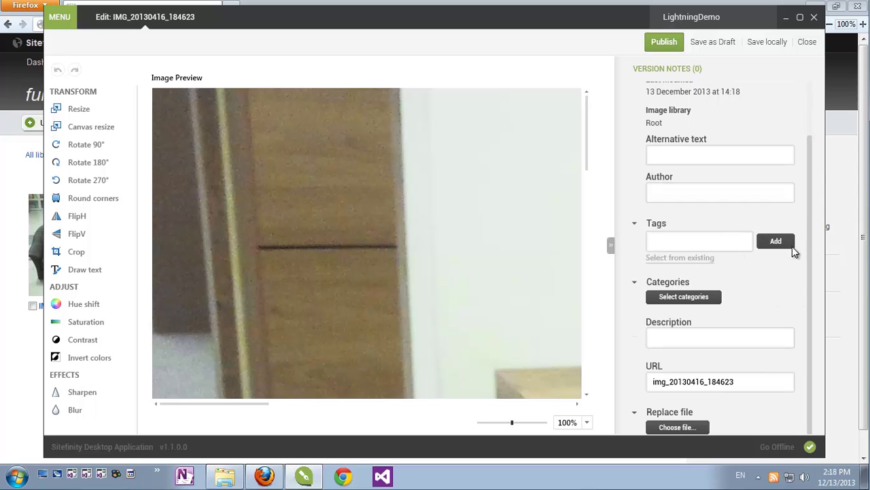
pyautogui.moveTo(809, 250); pyautogui.dragTo(820, 193)
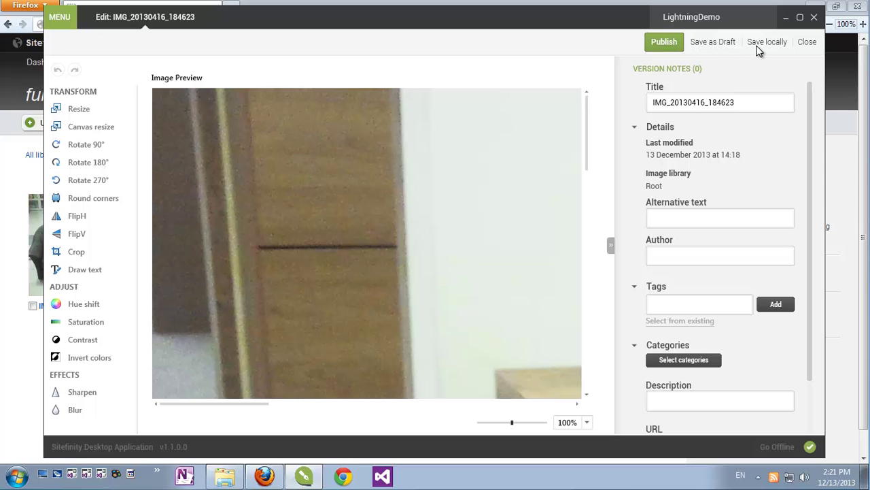
pyautogui.click(809, 42)
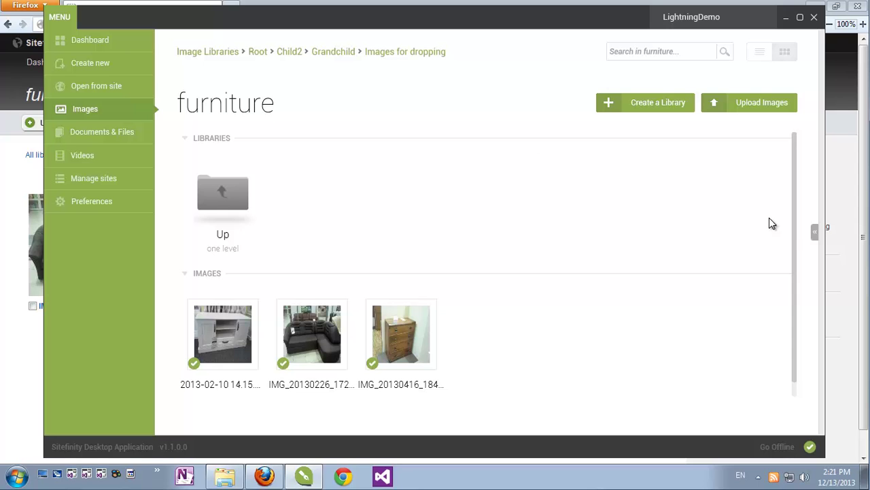
# Inspect the furniture library's filter options and the Save as dialog for the chest of drawers image, without saving a file.
pyautogui.click(815, 231)
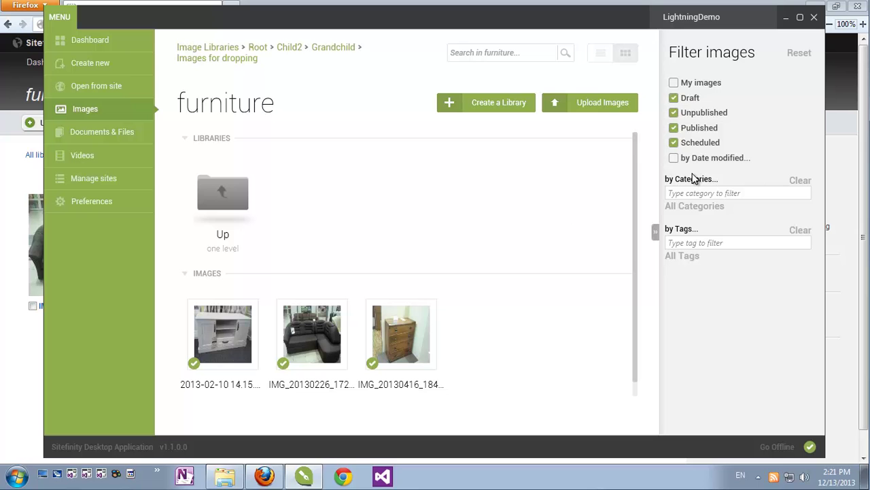
pyautogui.click(655, 233)
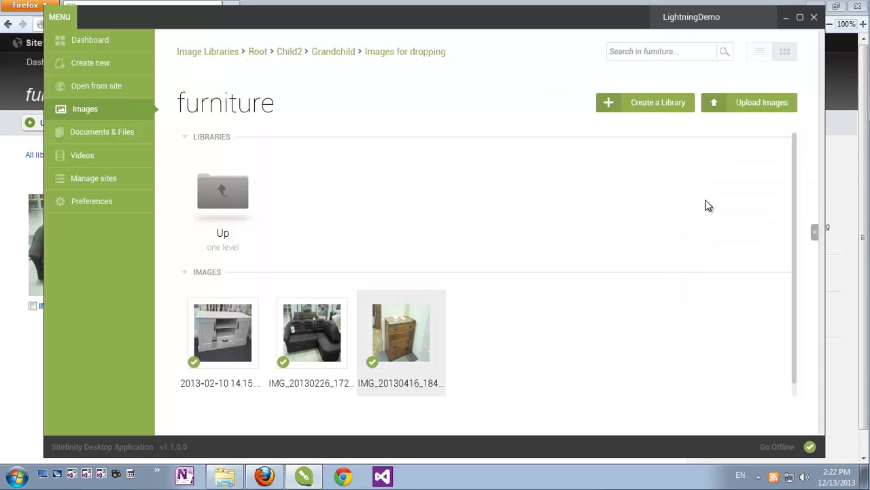
pyautogui.rightClick(408, 313)
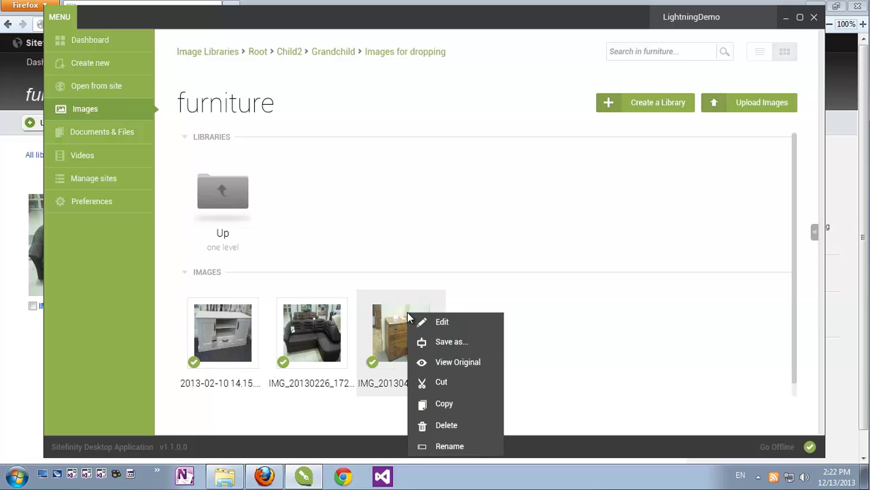
pyautogui.click(425, 343)
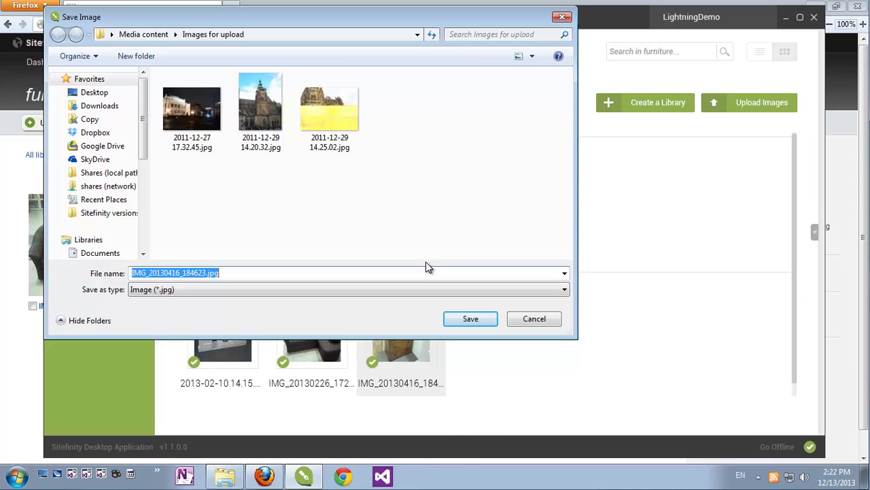
pyautogui.click(537, 323)
# Copy IMG_20130416_184623 and paste the duplicate into the same furniture library.
pyautogui.rightClick(423, 327)
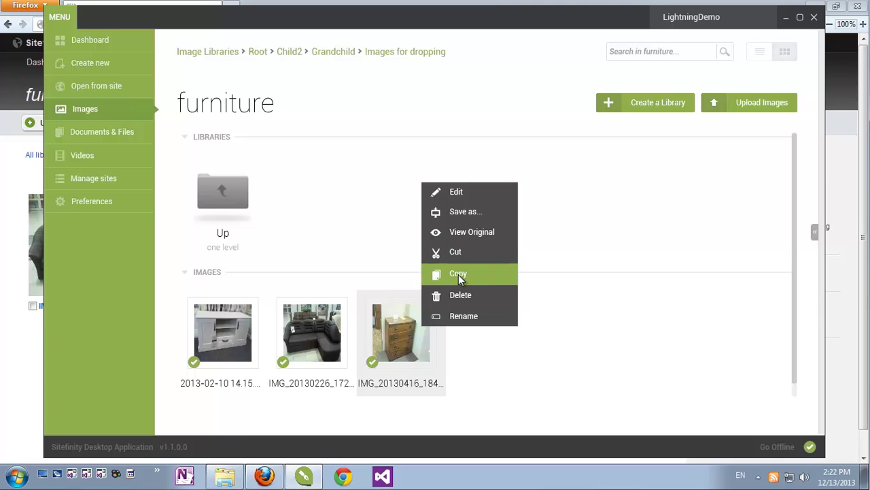
pyautogui.click(457, 275)
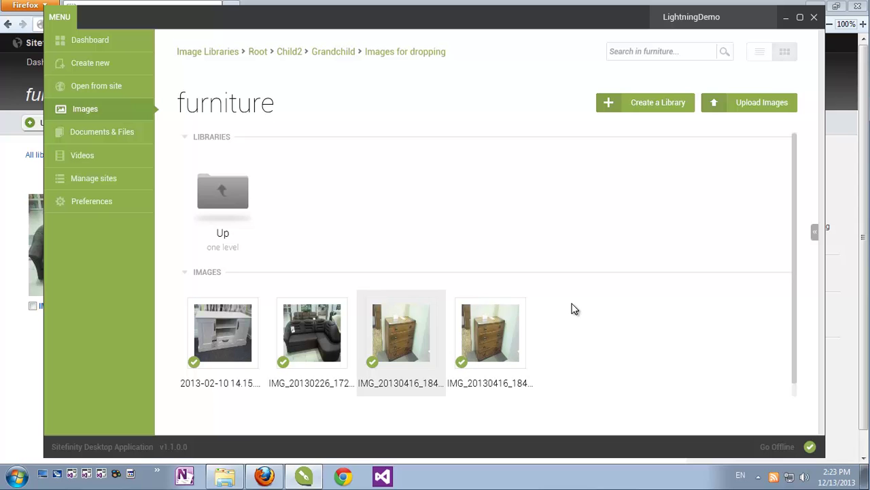
# Move the first of the two chest of drawers images from furniture up to the Images for dropping library.
pyautogui.rightClick(402, 313)
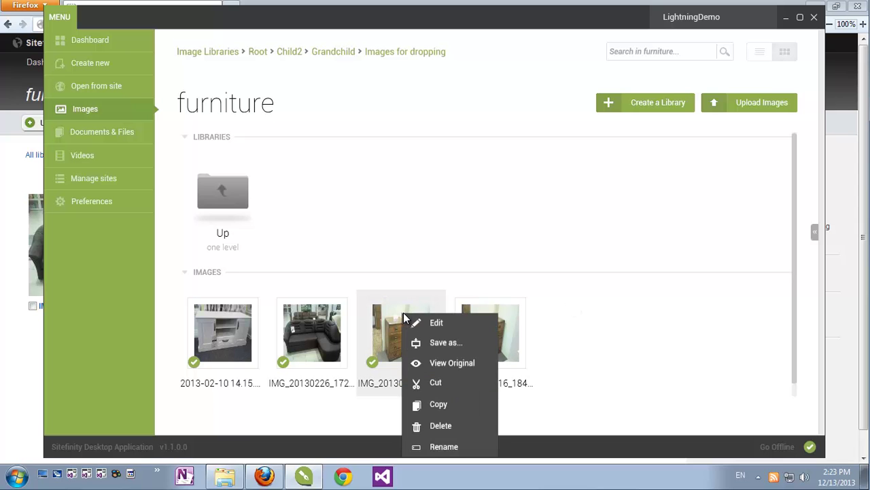
pyautogui.click(435, 385)
pyautogui.click(229, 195)
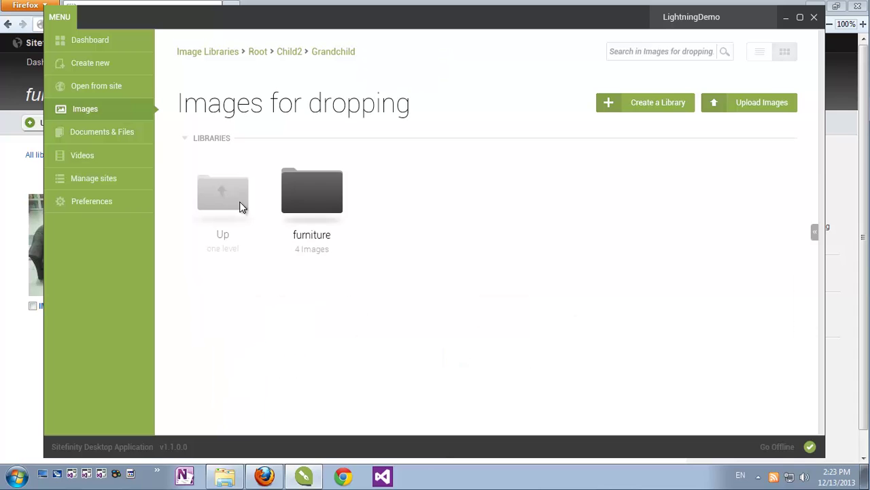
pyautogui.rightClick(402, 195)
pyautogui.click(413, 203)
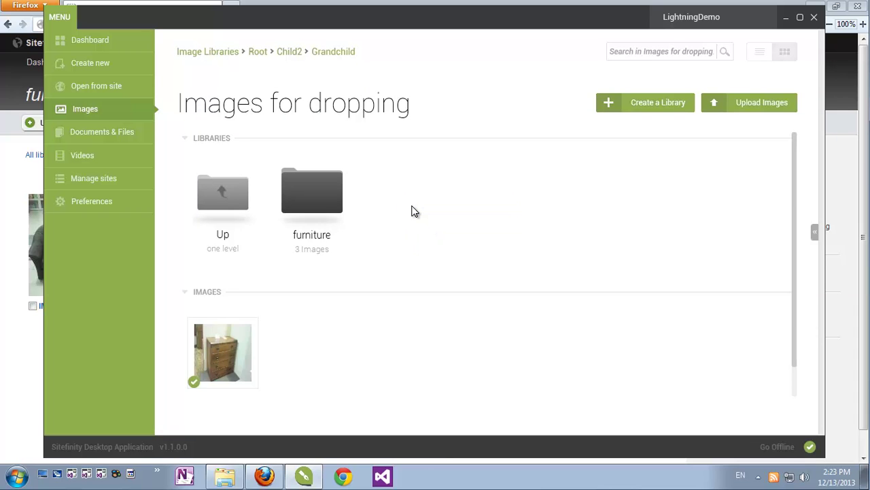
# Open the furniture library, view the remaining chest of drawers image in its original form, and close the viewer.
pyautogui.click(318, 197)
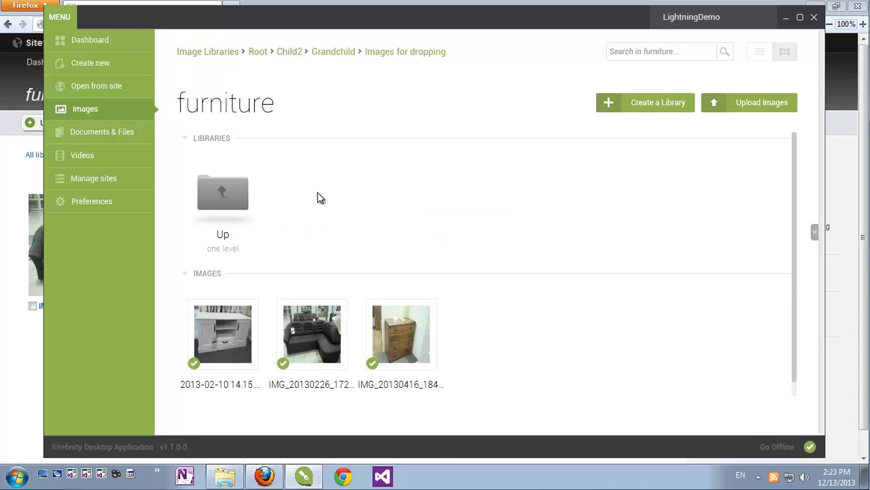
pyautogui.rightClick(395, 316)
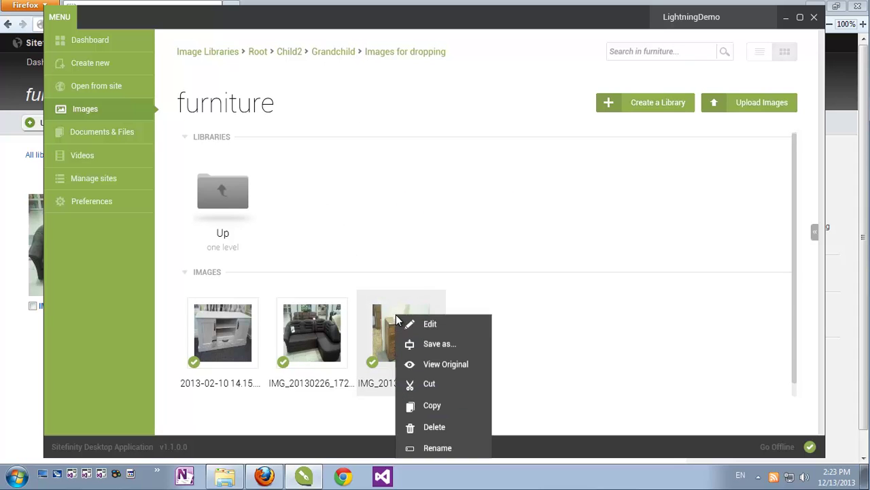
pyautogui.click(426, 363)
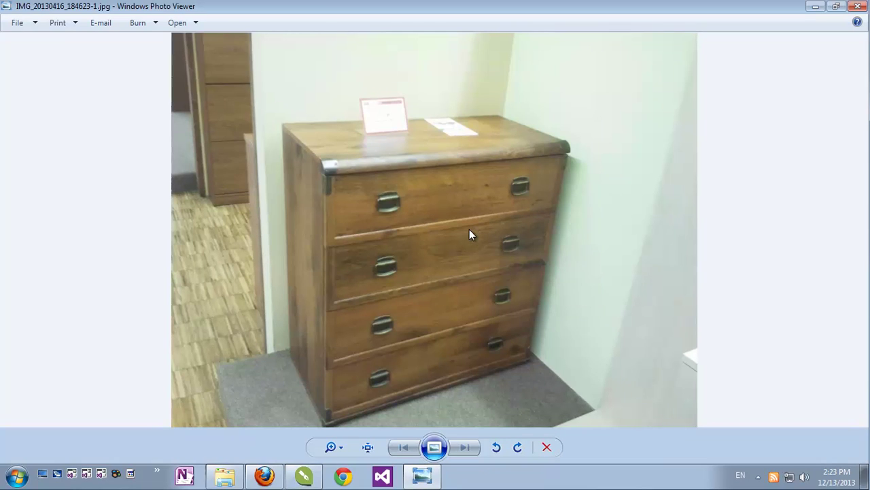
pyautogui.click(858, 6)
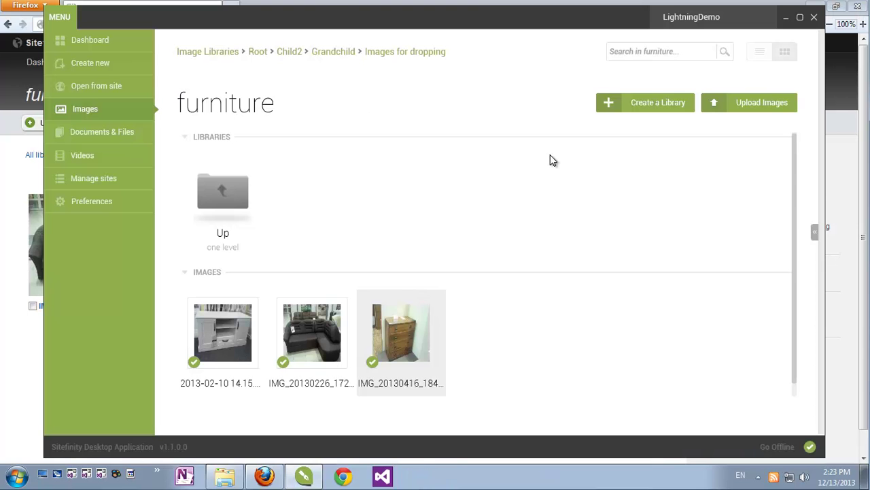
# Switch to Firefox and open the Demo Library in the site's Documents & Files section to view its documents.
pyautogui.click(13, 357)
pyautogui.moveTo(142, 62)
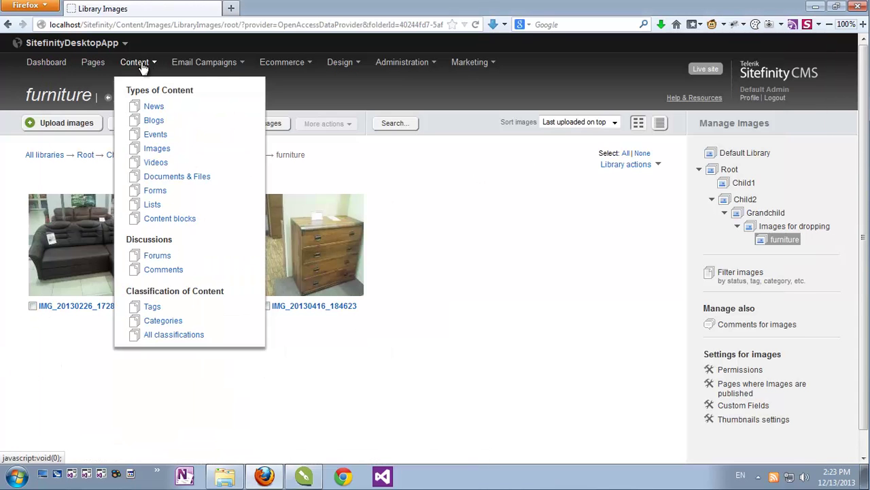
pyautogui.click(178, 176)
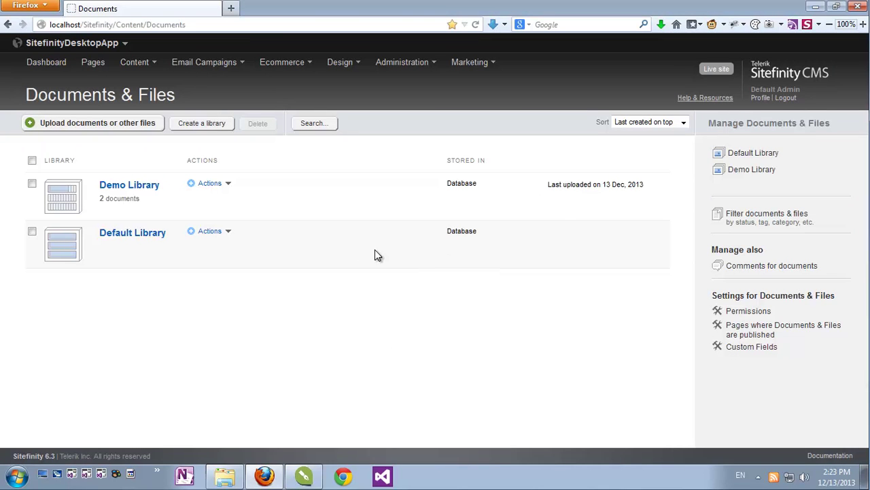
pyautogui.click(154, 190)
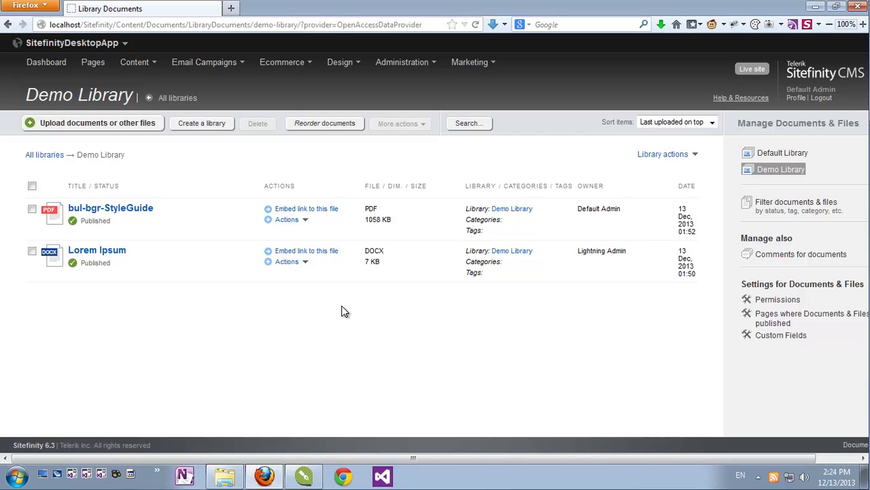
# Examine the editable properties of the Lorem Ipsum document on the site and return to the Demo Library.
pyautogui.click(302, 264)
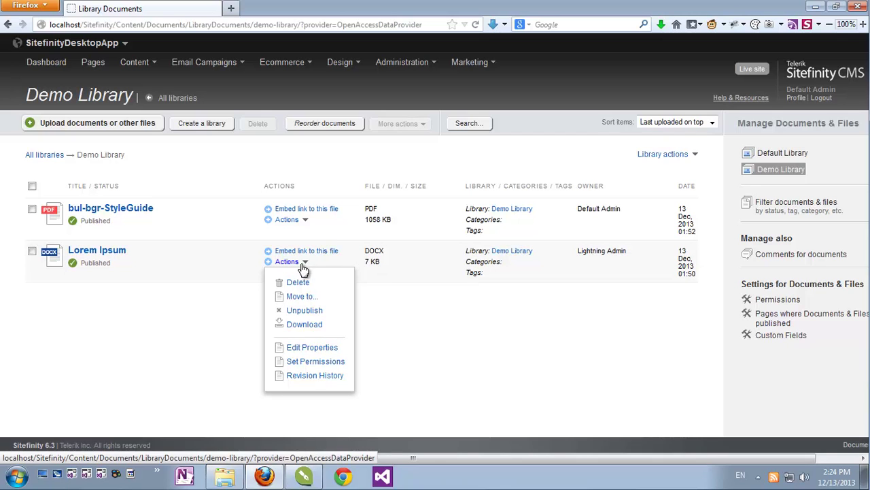
pyautogui.click(316, 348)
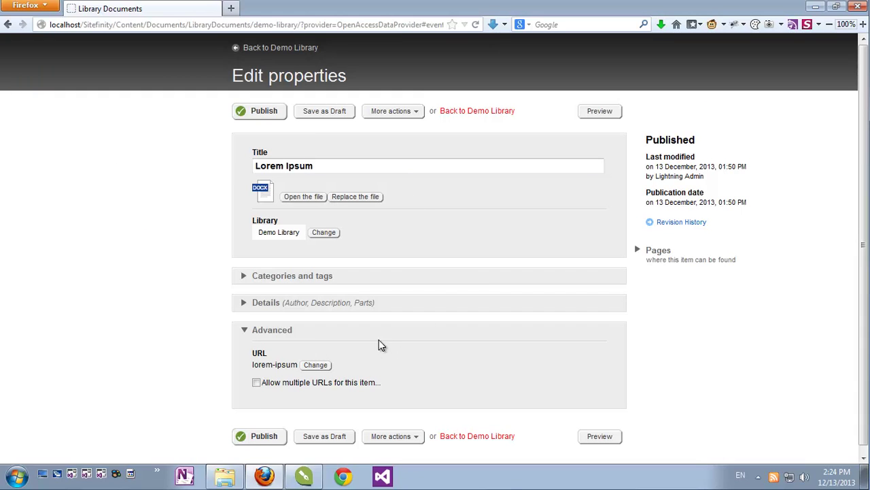
pyautogui.click(481, 113)
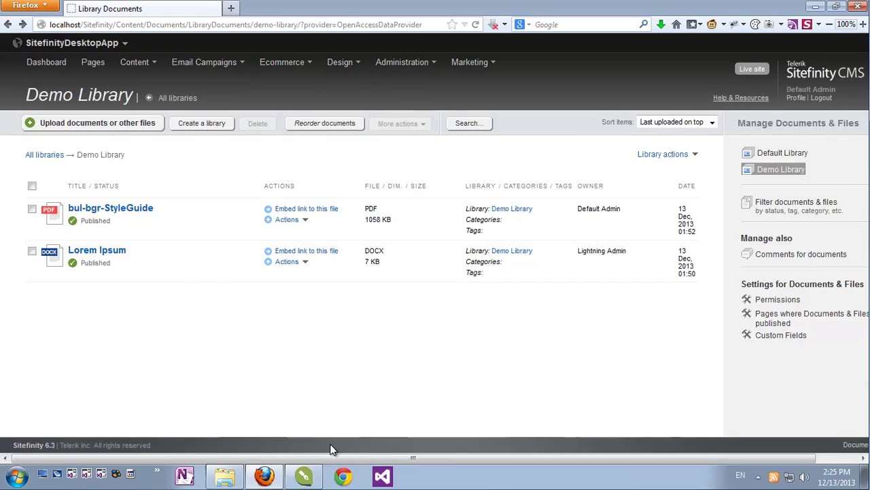
# Switch to the Sitefinity Desktop Application and open Lorem Ipsum.docx from the Demo Library under Documents & Files.
pyautogui.click(304, 476)
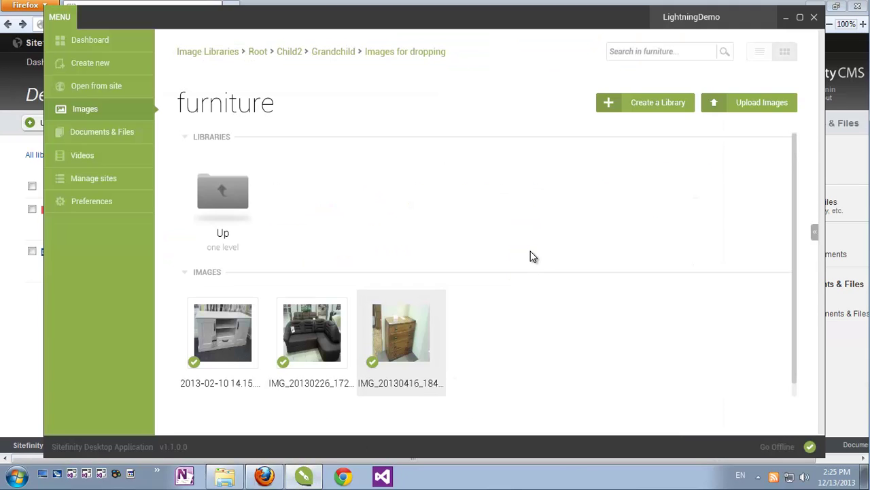
pyautogui.click(112, 133)
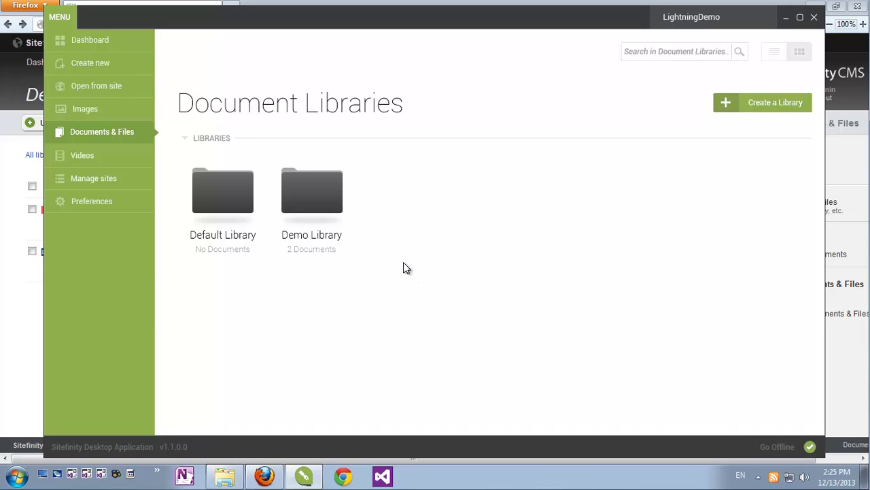
pyautogui.click(322, 202)
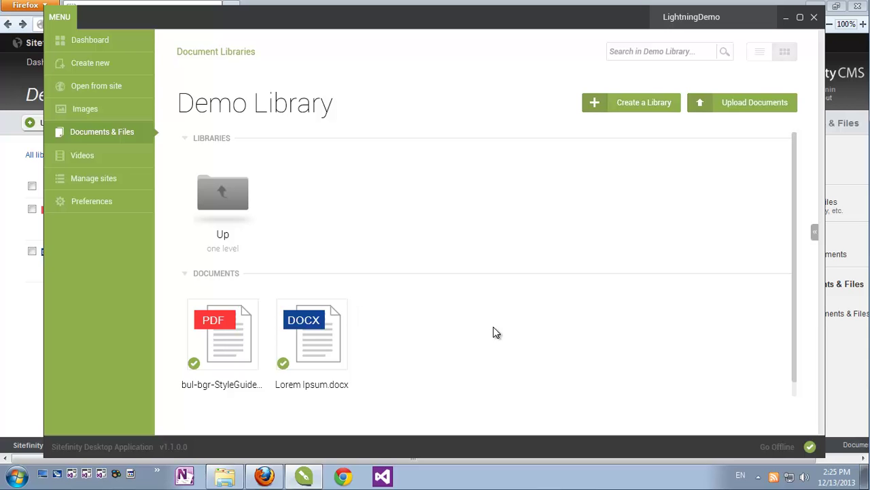
pyautogui.click(324, 328)
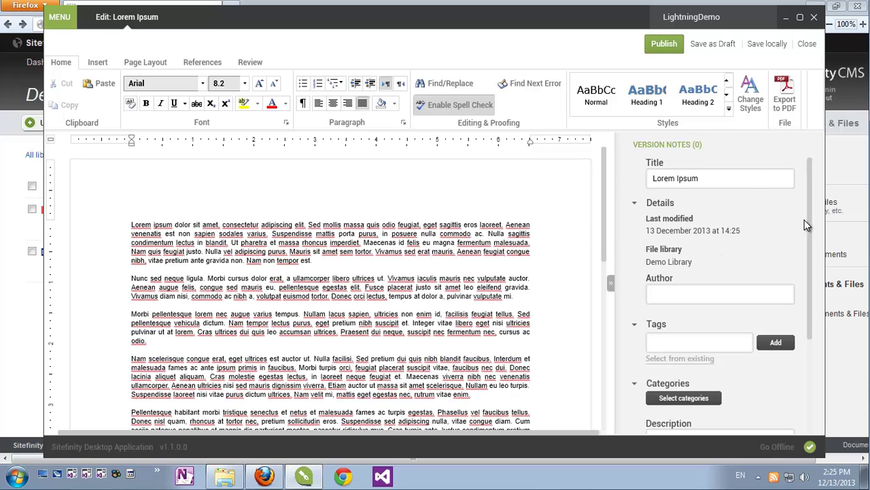
# Look over the Lorem Ipsum document's properties and its insert and page layout tools, and export the document to PDF.
pyautogui.moveTo(814, 224); pyautogui.dragTo(810, 197)
pyautogui.click(97, 62)
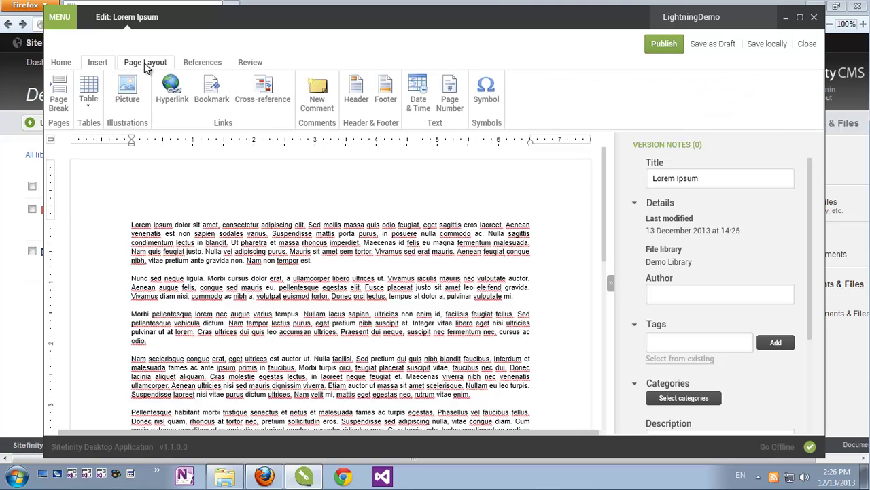
pyautogui.click(143, 63)
pyautogui.click(67, 66)
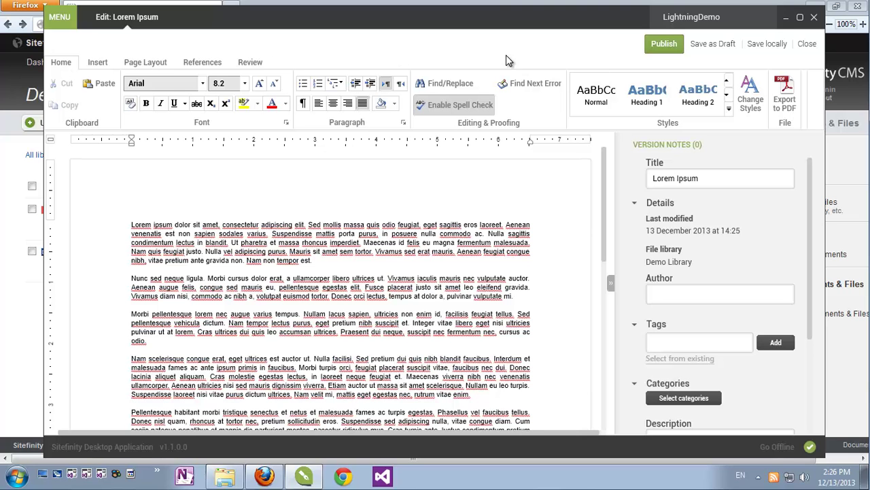
pyautogui.click(786, 102)
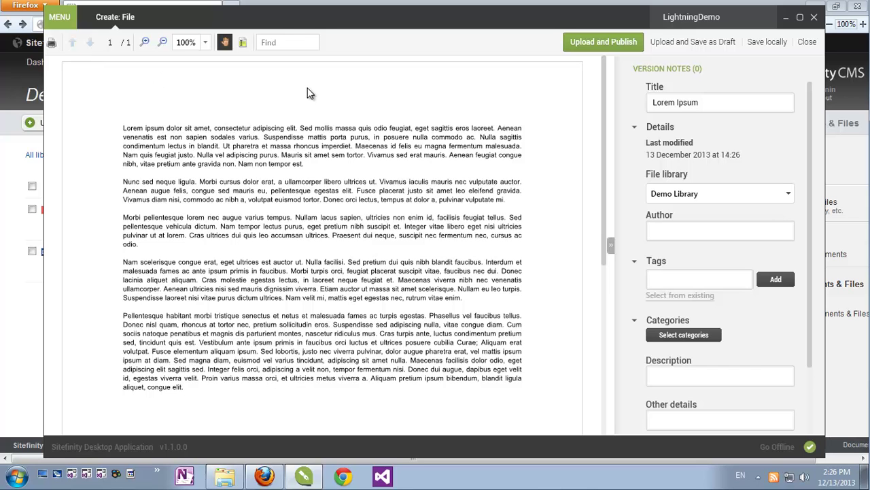
# Upload and publish the exported Lorem Ipsum PDF to the Demo Library.
pyautogui.click(615, 41)
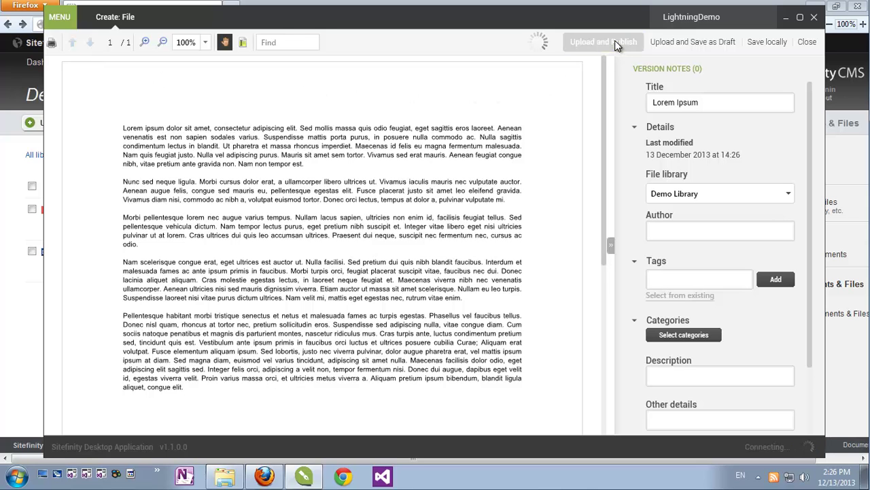
pyautogui.click(533, 267)
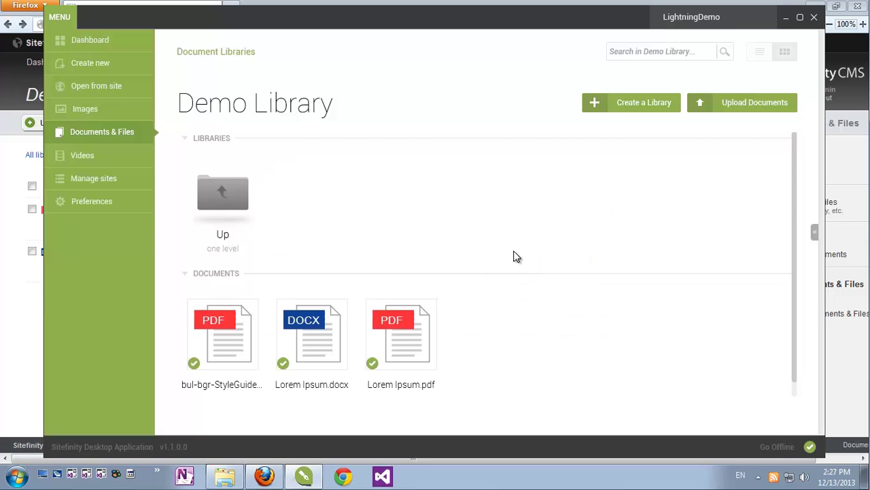
pyautogui.click(408, 349)
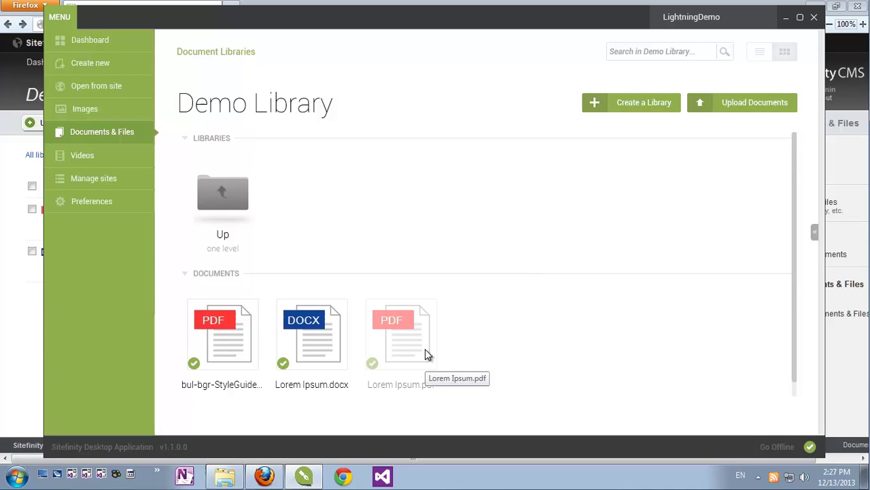
# Switch to Firefox, reload the site's Demo Library to check for the uploaded PDF, and return to the Sitefinity Desktop Application.
pyautogui.click(17, 338)
pyautogui.click(476, 24)
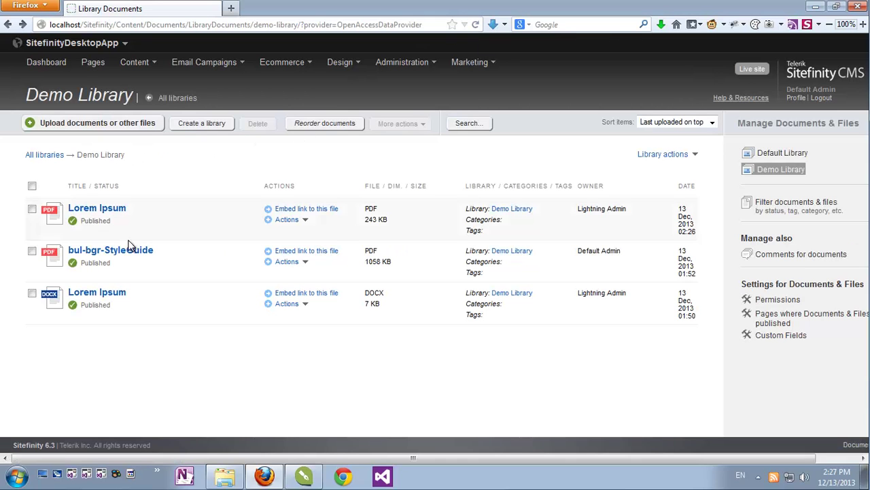
pyautogui.click(314, 478)
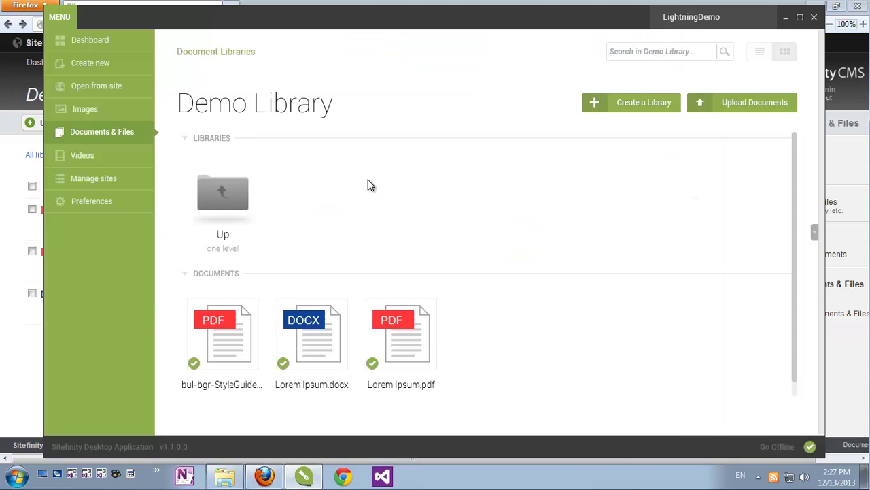
# Open the bul-bgr-StyleGuide PDF from the Demo Library, look through its first pages and close it.
pyautogui.click(227, 337)
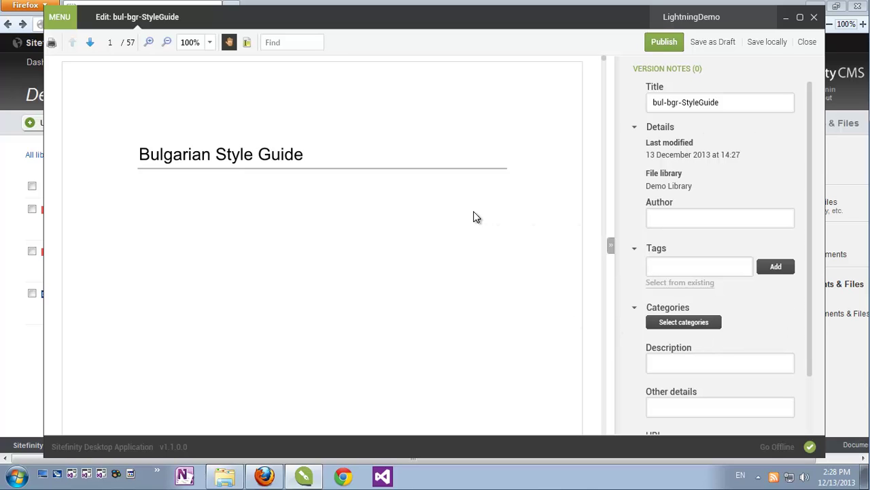
pyautogui.scroll(-10, 475, 217)
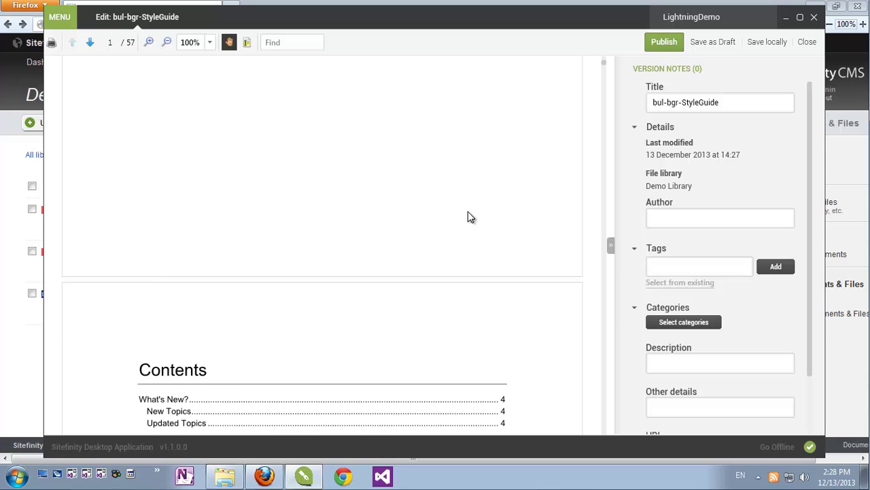
pyautogui.scroll(-5, 470, 217)
pyautogui.scroll(-5, 471, 216)
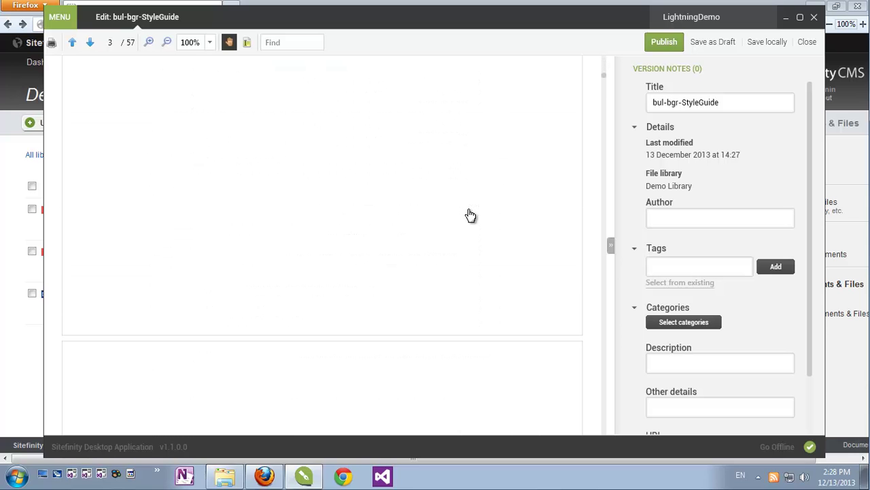
pyautogui.scroll(-5, 471, 217)
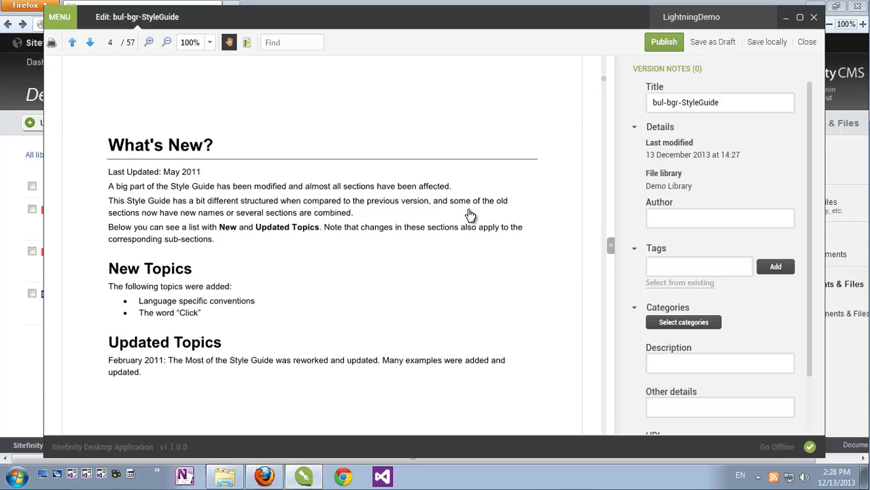
pyautogui.click(807, 42)
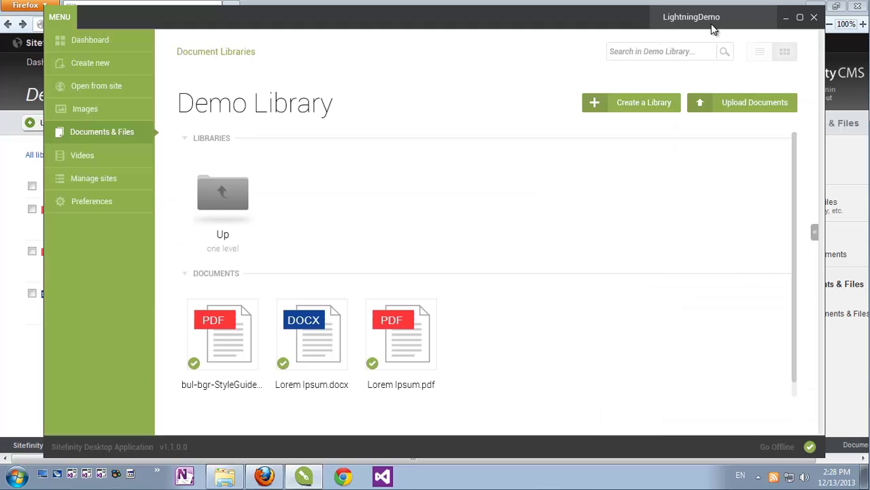
# Add the line "Edited by Sitefinity Desktop Application!" at the top of Lorem Ipsum.docx and publish the document.
pyautogui.click(314, 346)
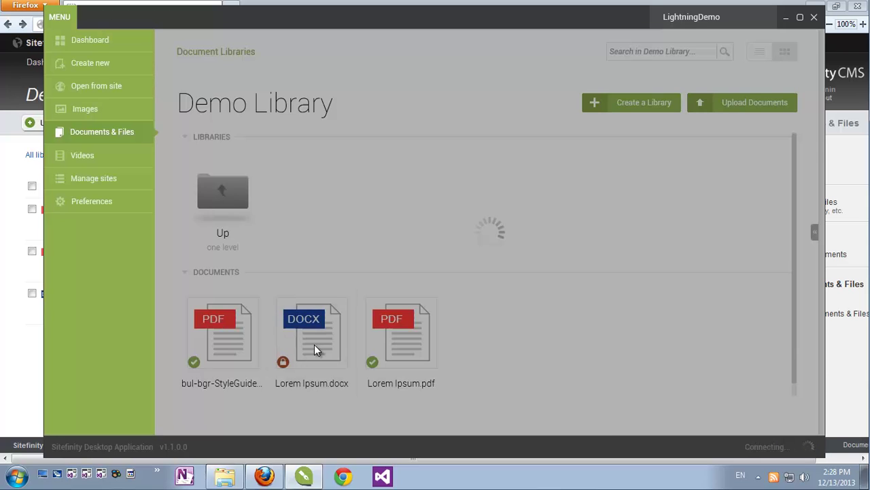
pyautogui.write('Edited by')
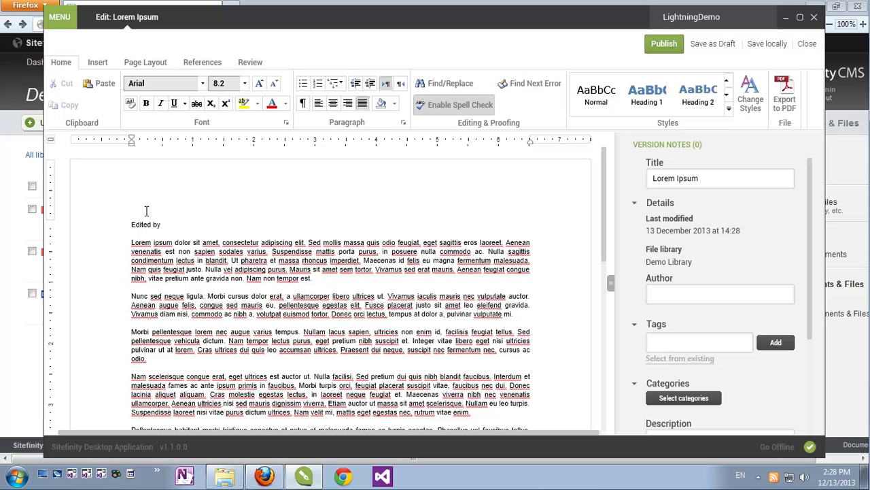
pyautogui.write(' Sitefinity Desktop Application')
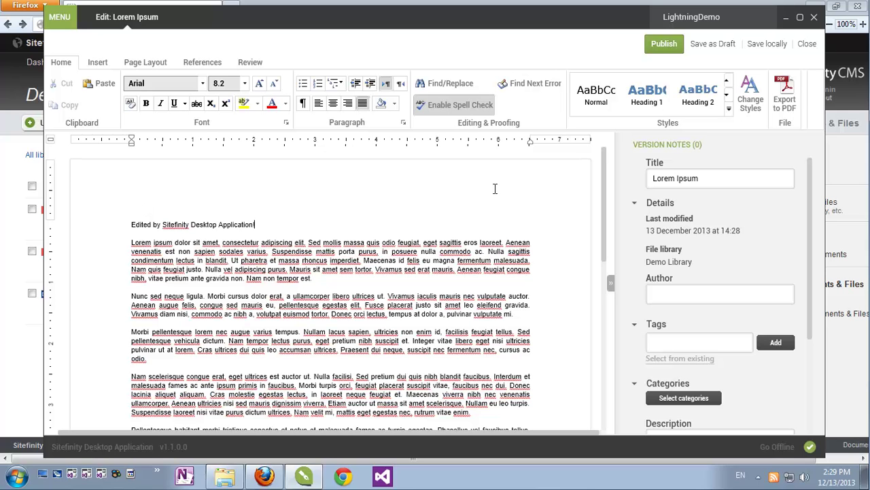
pyautogui.click(657, 44)
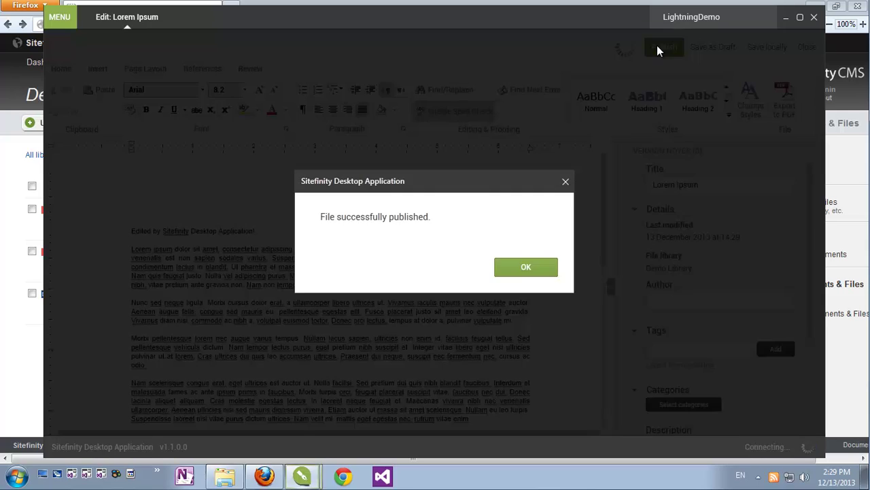
pyautogui.click(519, 266)
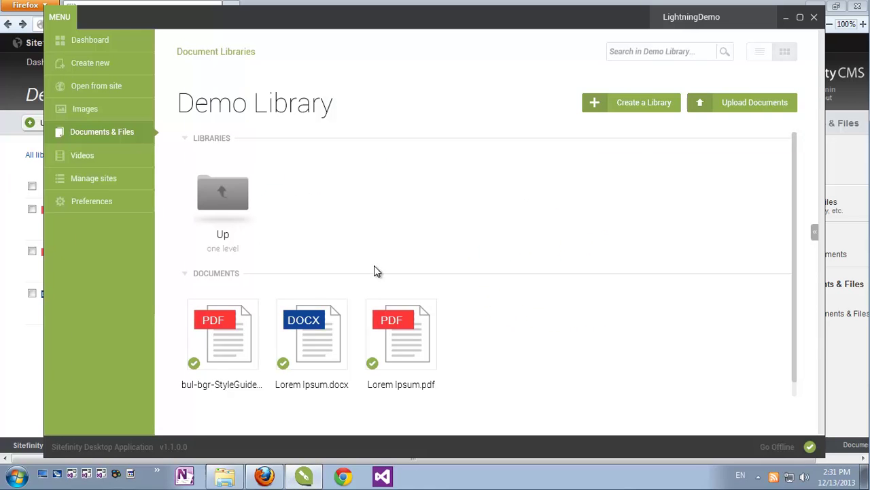
# Switch to Firefox, view the revision history of the Lorem Ipsum DOCX in the Demo Library, and return to the item list.
pyautogui.click(18, 382)
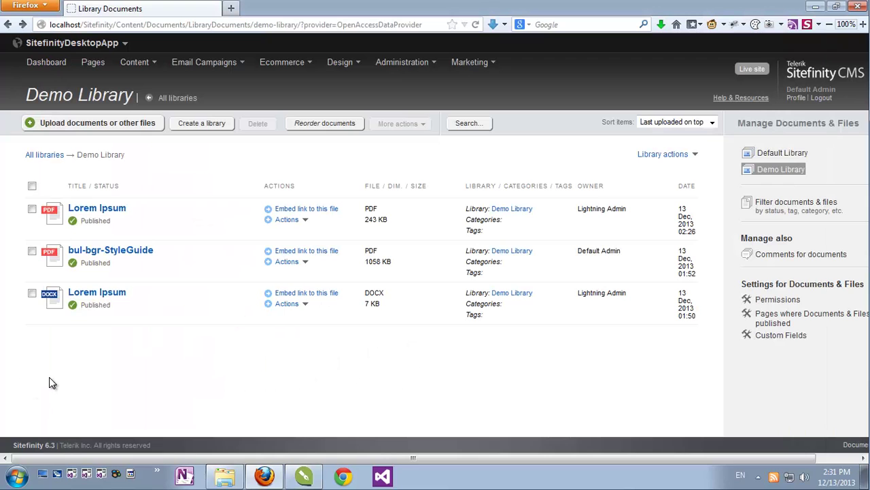
pyautogui.click(298, 308)
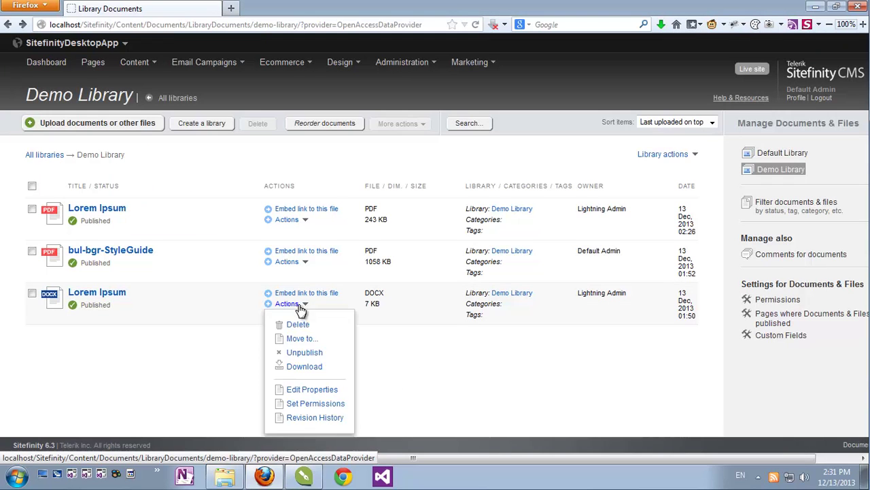
pyautogui.click(312, 419)
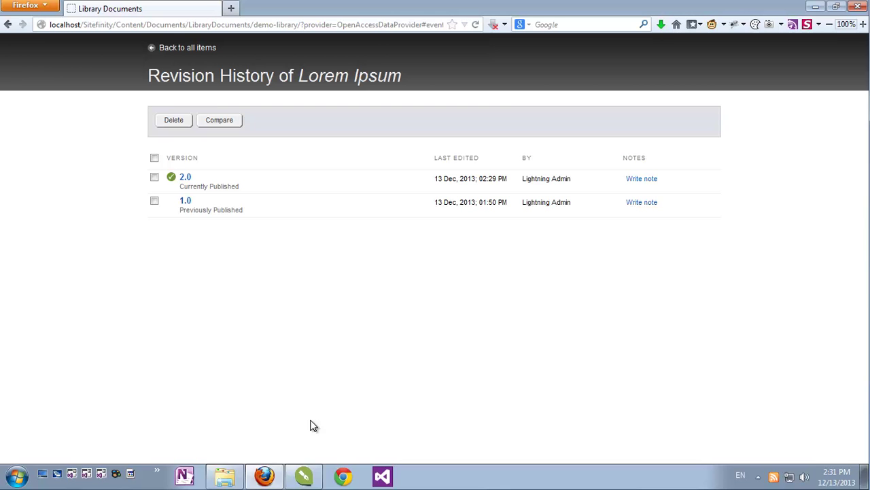
pyautogui.click(193, 49)
# Switch to the Sitefinity Desktop Application and create a new document with the text "Hello, World!" and the title "Hello!".
pyautogui.click(304, 477)
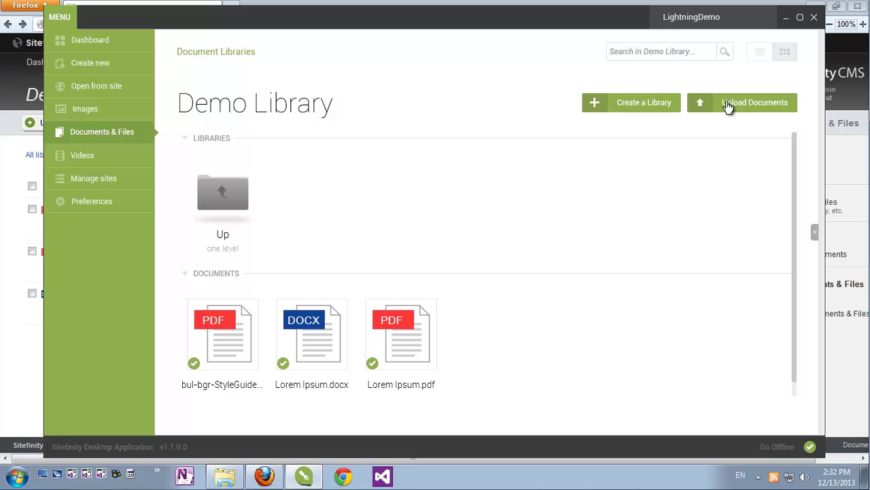
pyautogui.click(108, 62)
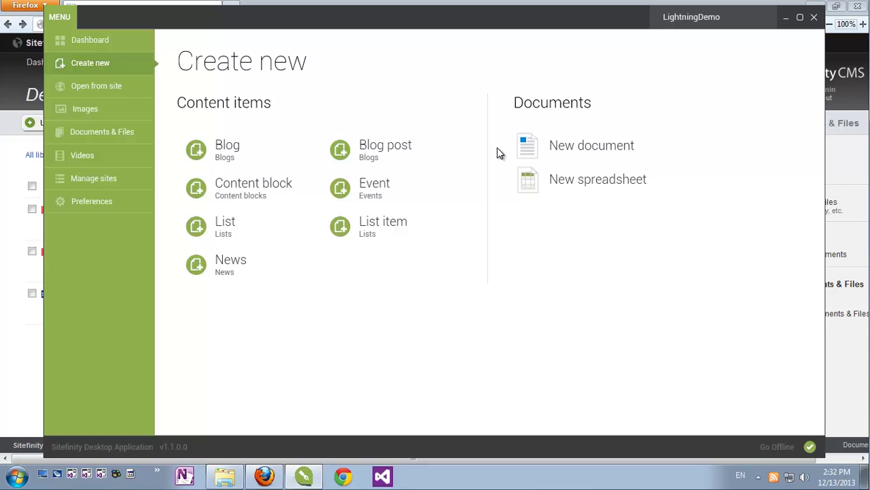
pyautogui.click(563, 148)
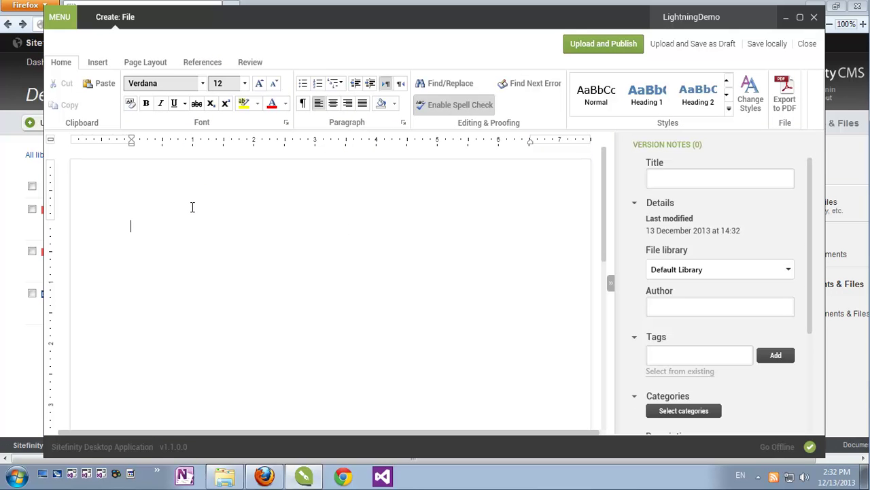
pyautogui.write('Hello, World!')
pyautogui.click(656, 179)
pyautogui.write('Hello')
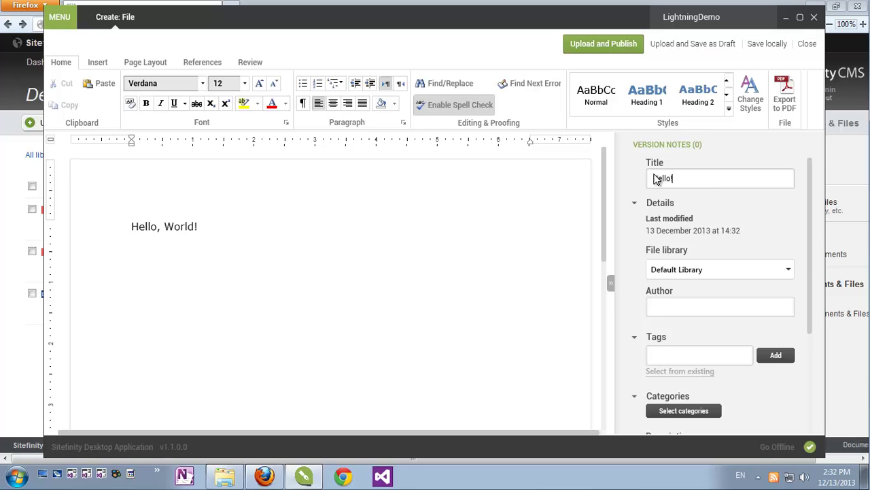
# Choose Default Library as the new document's file library, and upload and publish it.
pyautogui.moveTo(807, 262)
pyautogui.mouseDown()
pyautogui.moveTo(811, 383)
pyautogui.moveTo(808, 253)
pyautogui.mouseUp()
pyautogui.click(791, 269)
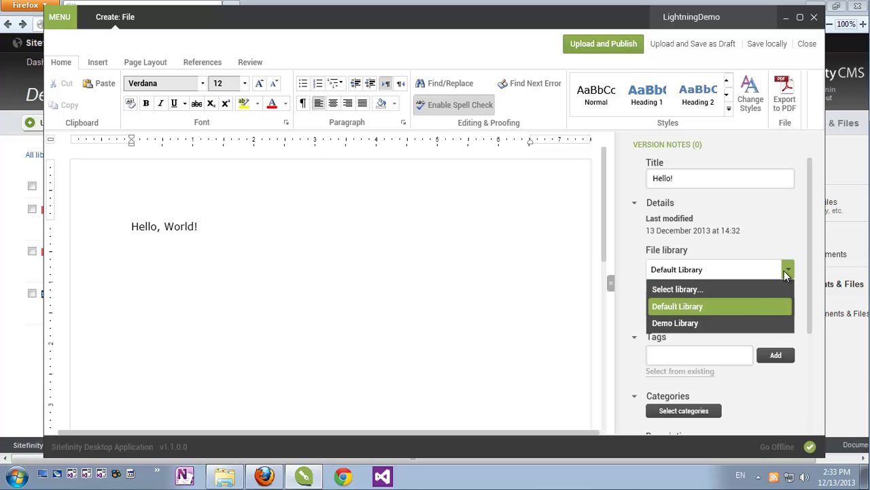
pyautogui.click(709, 308)
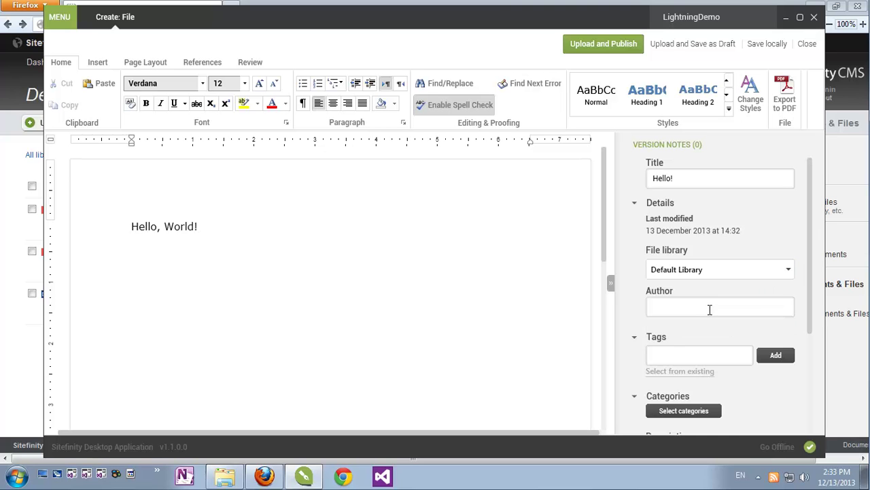
pyautogui.click(582, 48)
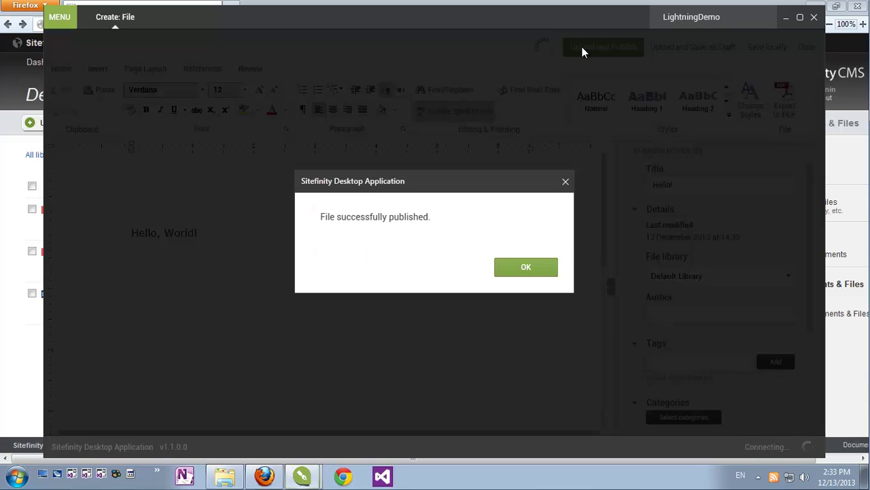
pyautogui.click(543, 272)
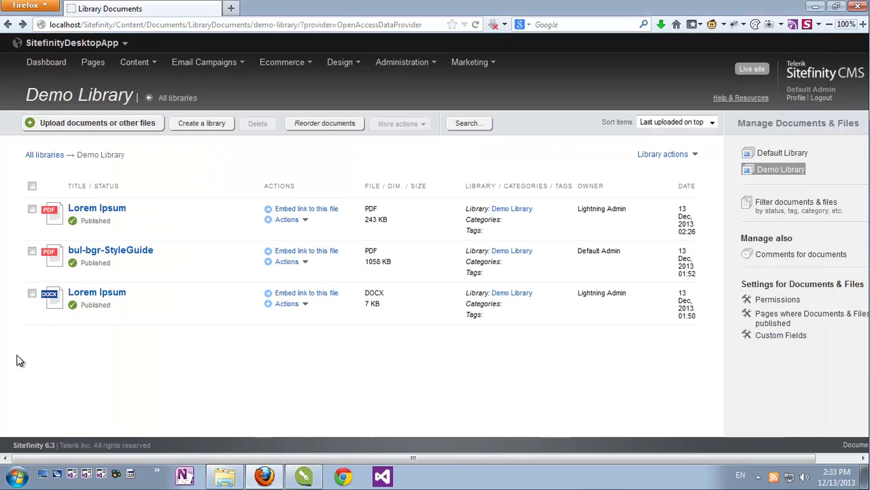
# Switch to Firefox and open the Default Library from the list of all document libraries to check for the new document.
pyautogui.click(19, 358)
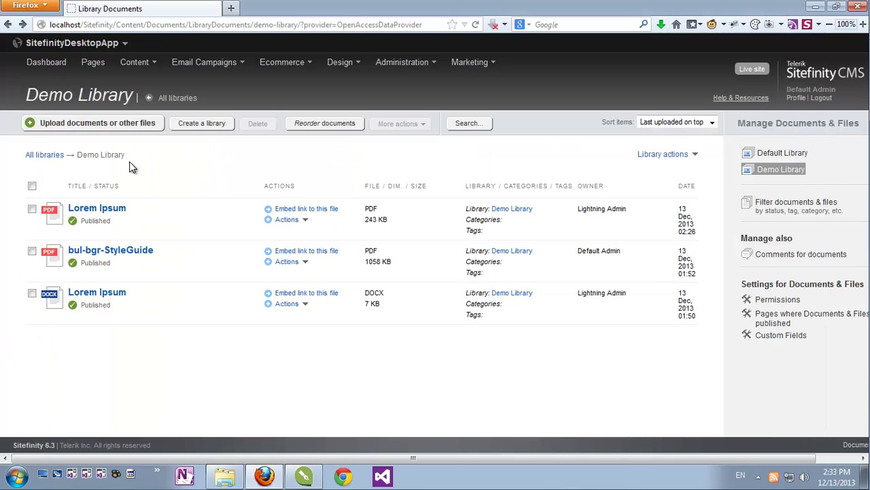
pyautogui.click(174, 97)
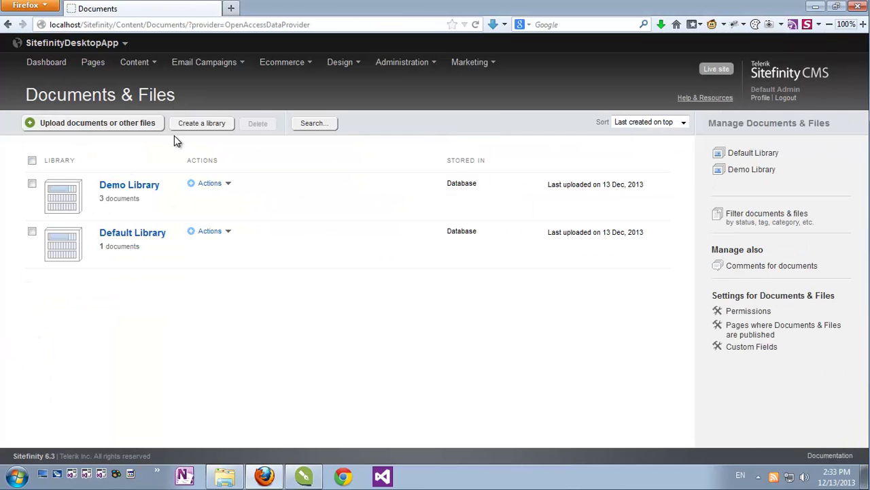
pyautogui.click(158, 236)
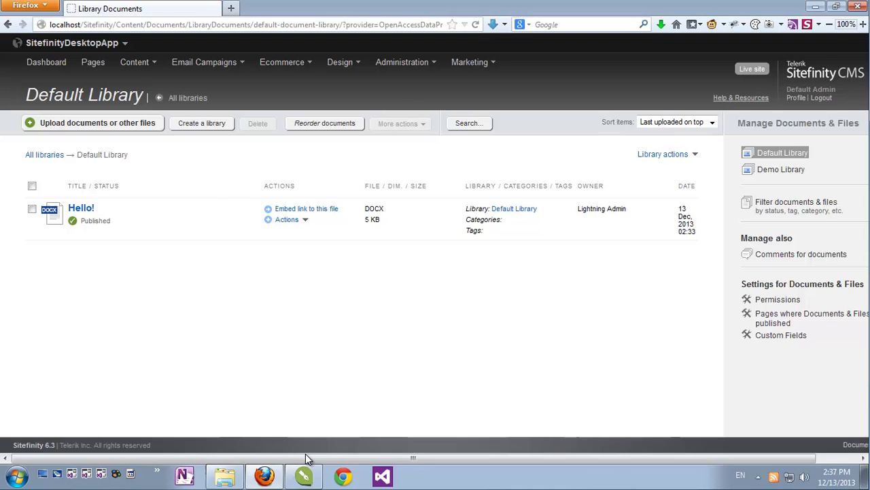
# Switch to the Sitefinity Desktop Application and open the Default Library under Documents & Files.
pyautogui.click(304, 478)
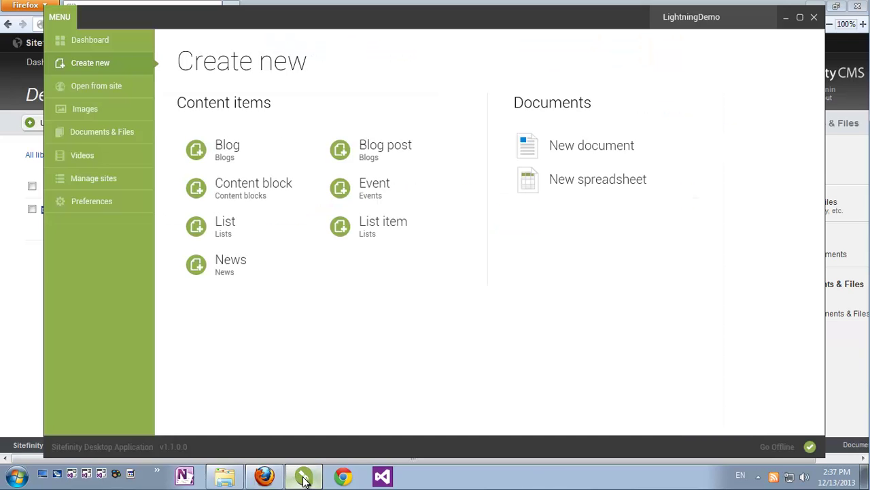
pyautogui.click(100, 136)
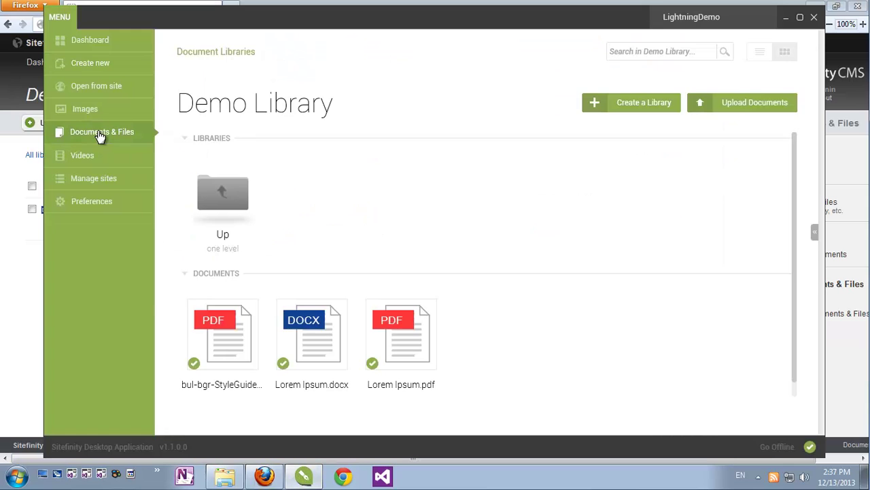
pyautogui.click(215, 201)
pyautogui.click(211, 200)
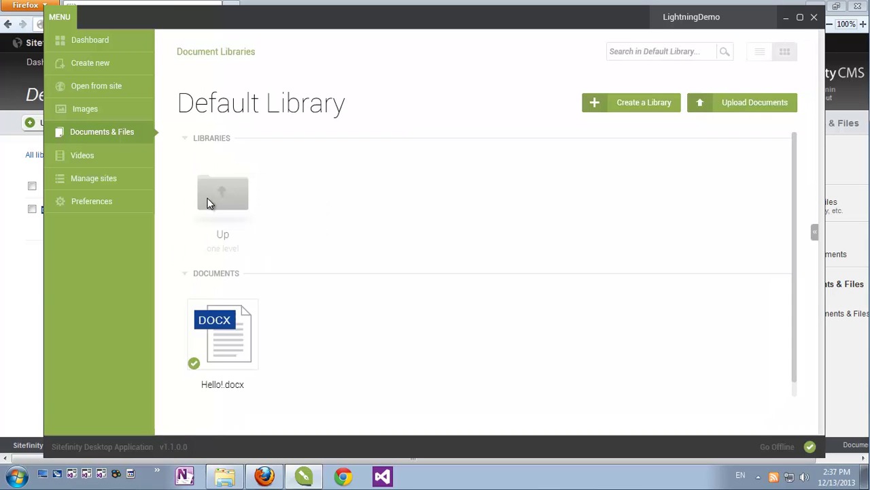
# Open Hello!.docx and replace the word "World" with "Sitefinity" in its text.
pyautogui.click(232, 327)
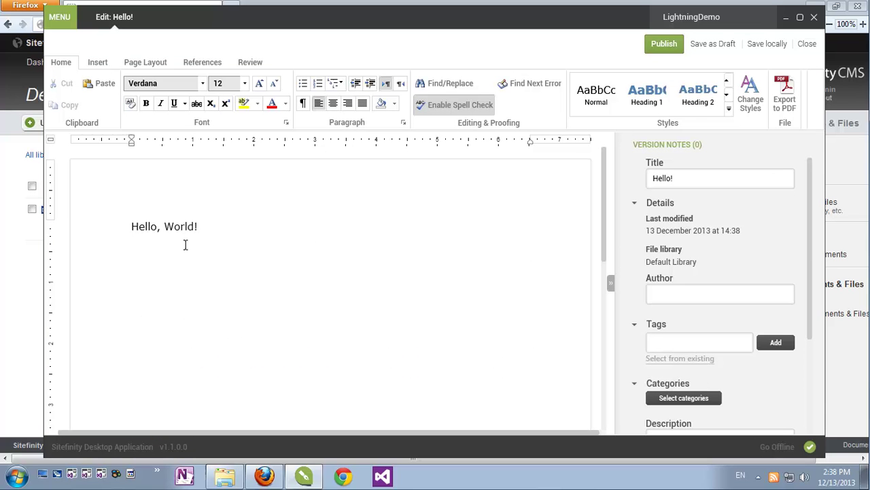
pyautogui.doubleClick(181, 227)
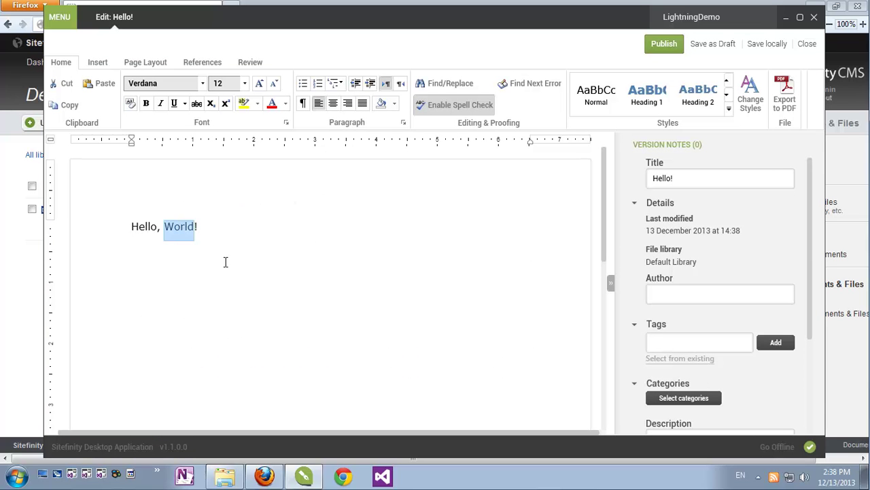
pyautogui.write('Sitefinity')
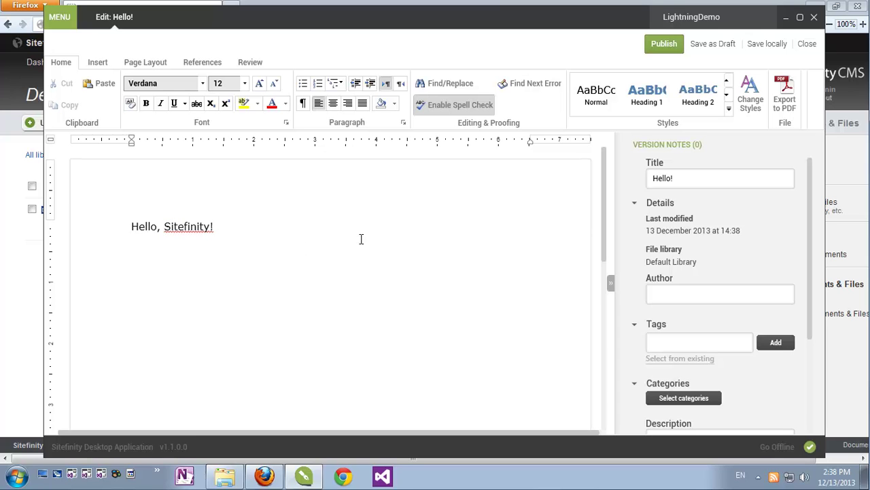
# Add the version note "Document edited by admin." to the Hello! document and publish it.
pyautogui.click(653, 149)
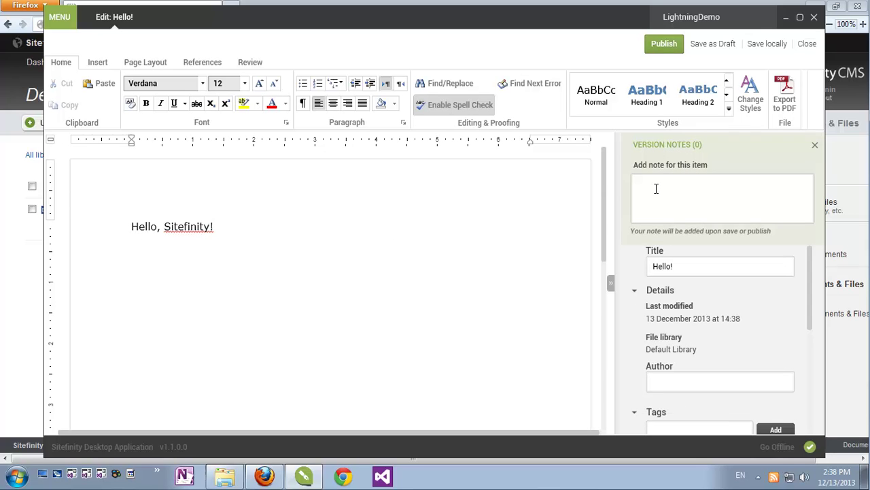
pyautogui.write('Document a')
pyautogui.write('dited by admin.')
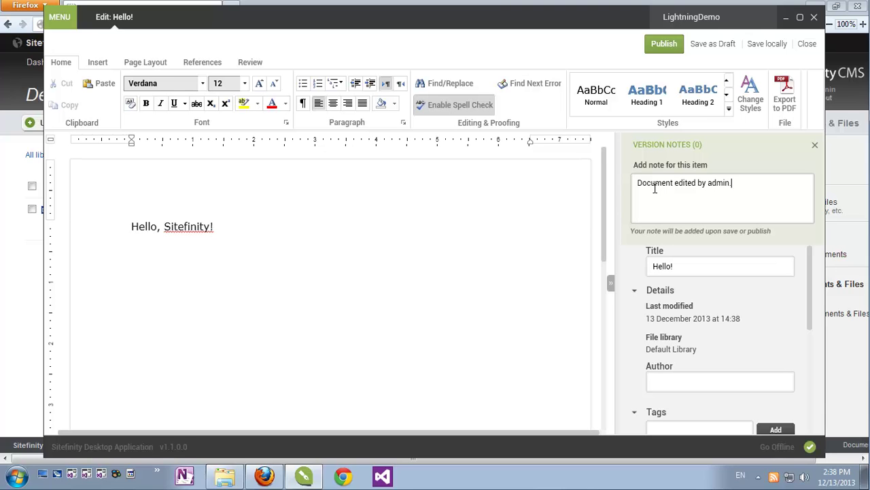
pyautogui.click(663, 44)
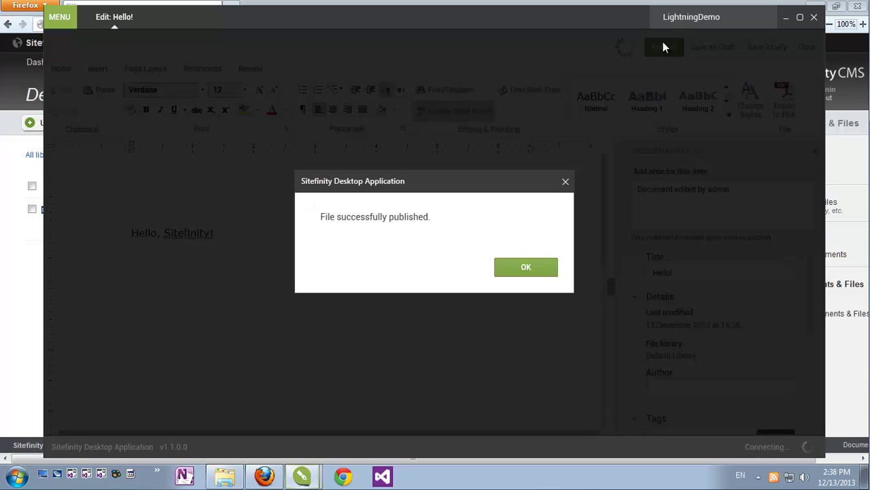
pyautogui.click(538, 268)
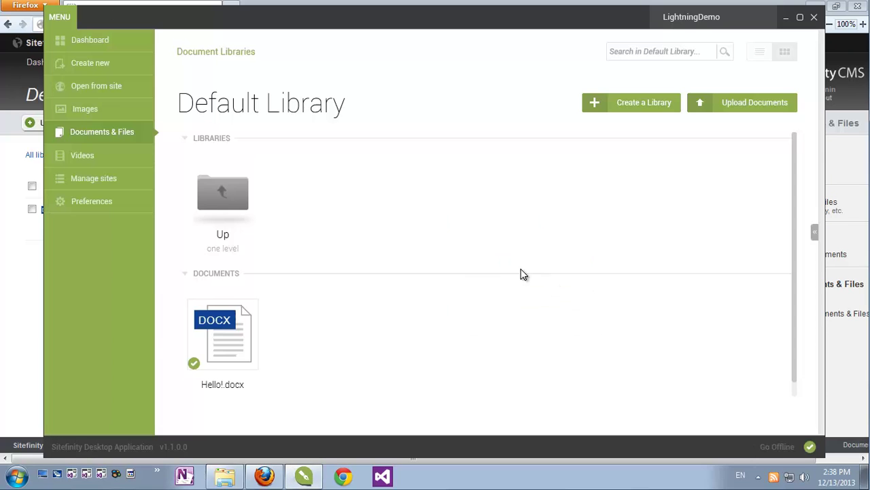
# Switch to Firefox and open the revision history of the Hello! document to check its versions and notes.
pyautogui.click(28, 287)
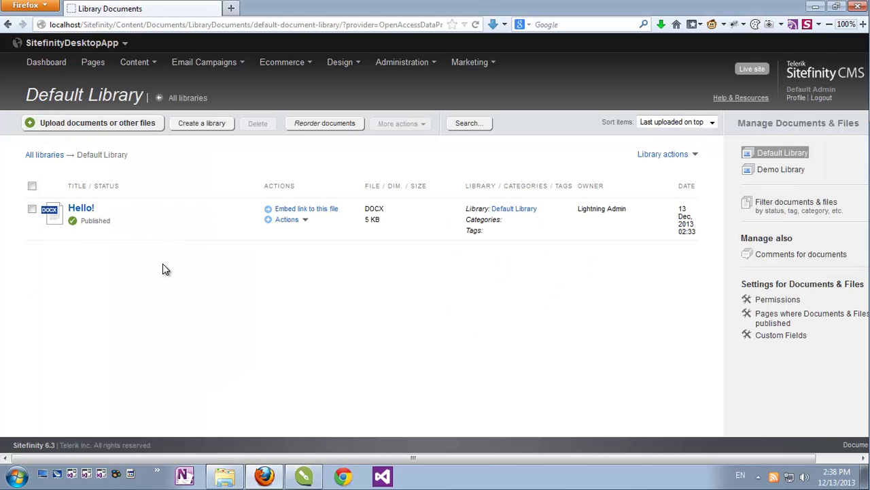
pyautogui.click(303, 220)
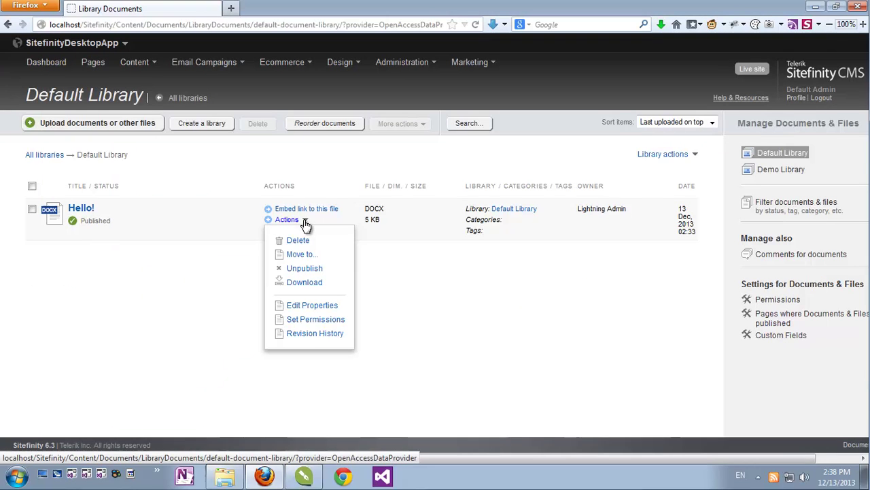
pyautogui.click(307, 334)
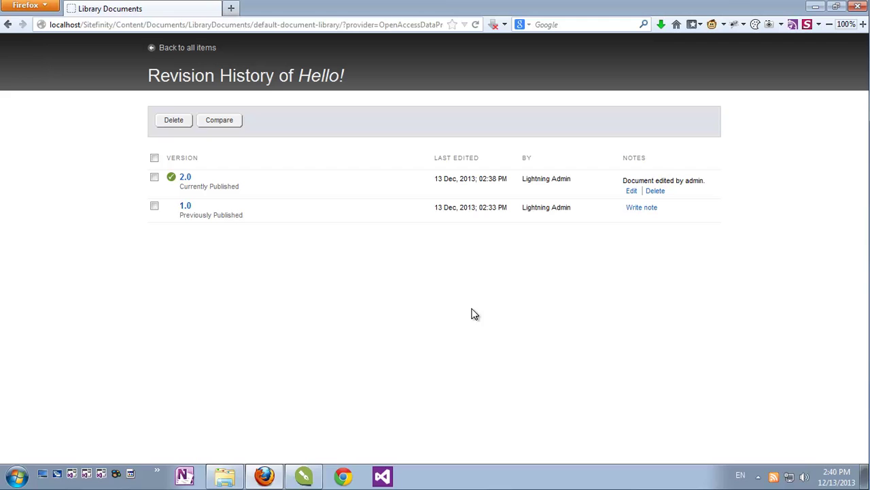
# Switch to the Sitefinity Desktop Application and open the image IMG_20130416_184623-1 from the furniture library for editing.
pyautogui.click(308, 476)
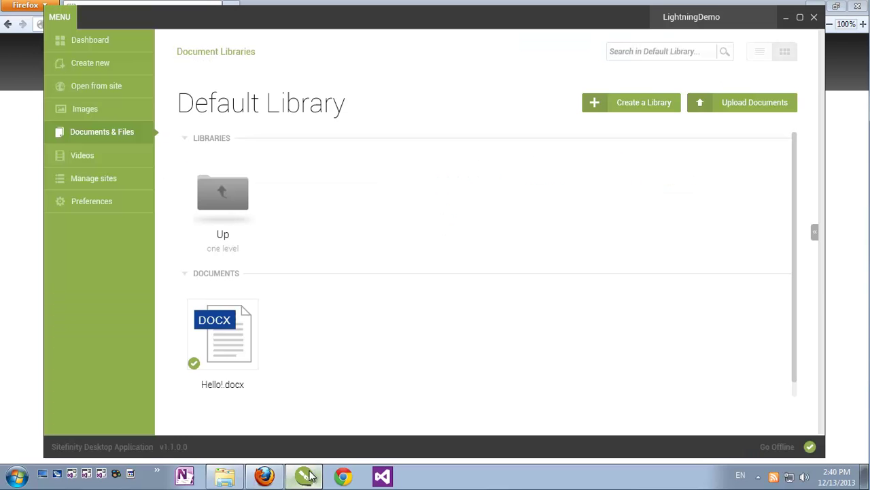
pyautogui.click(82, 115)
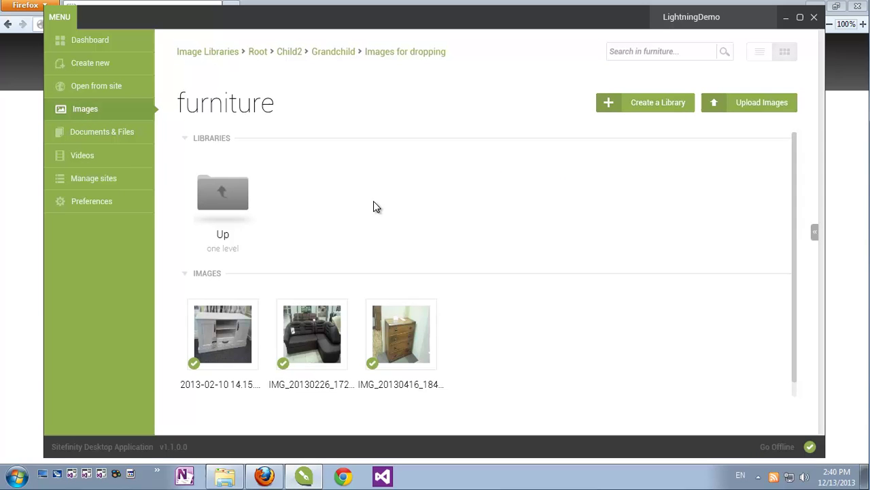
pyautogui.click(407, 323)
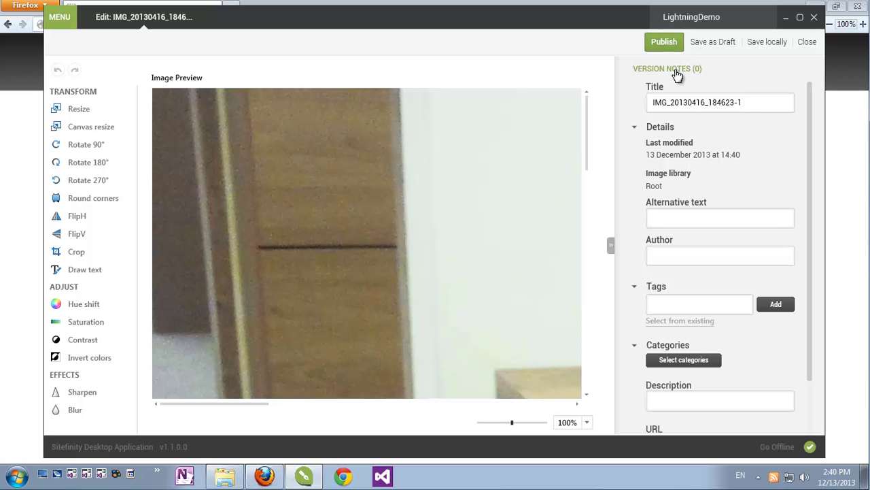
# Replace the image's file with 2011-12-29 14.20.32.jpg from the Images for upload folder and publish the image.
pyautogui.moveTo(810, 144); pyautogui.dragTo(810, 275)
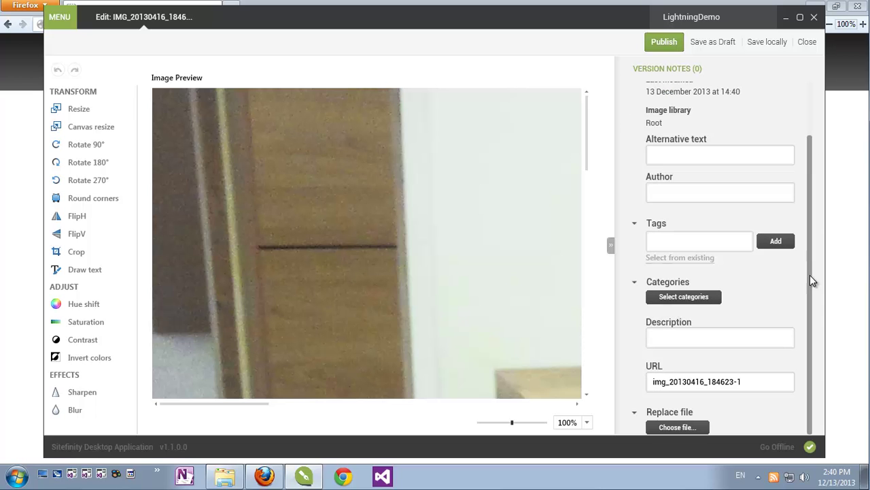
pyautogui.click(676, 427)
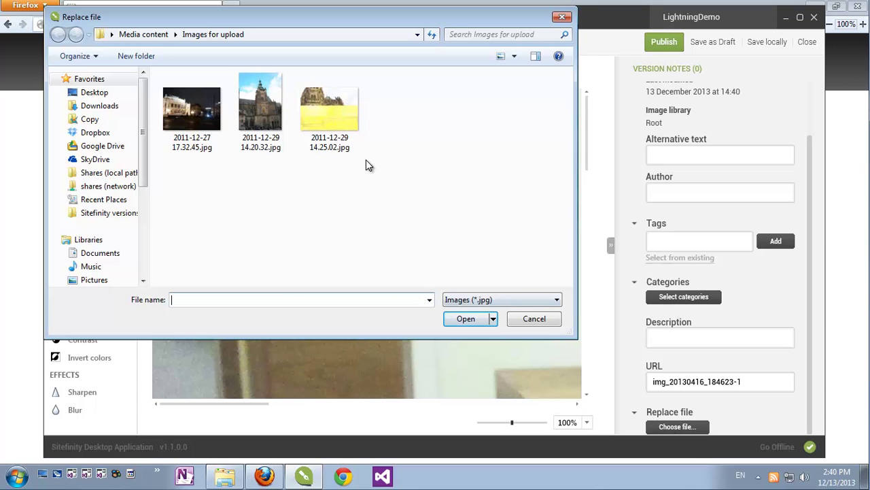
pyautogui.doubleClick(262, 116)
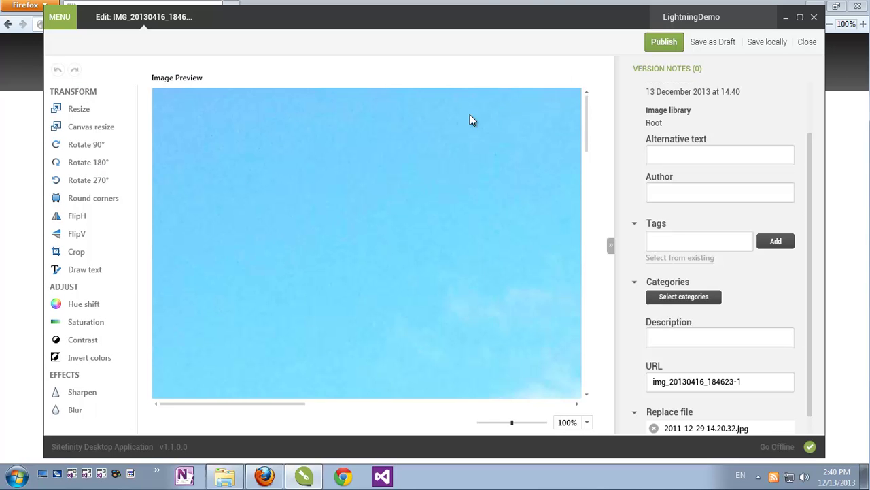
pyautogui.click(658, 41)
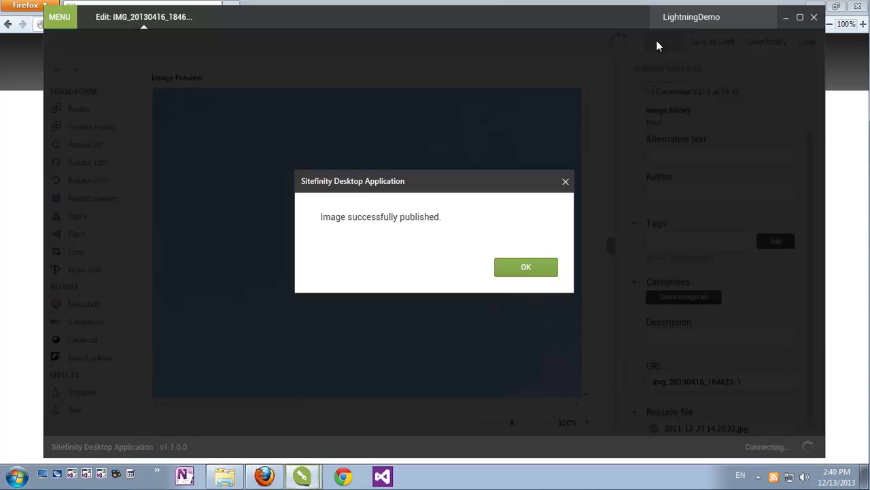
pyautogui.click(520, 274)
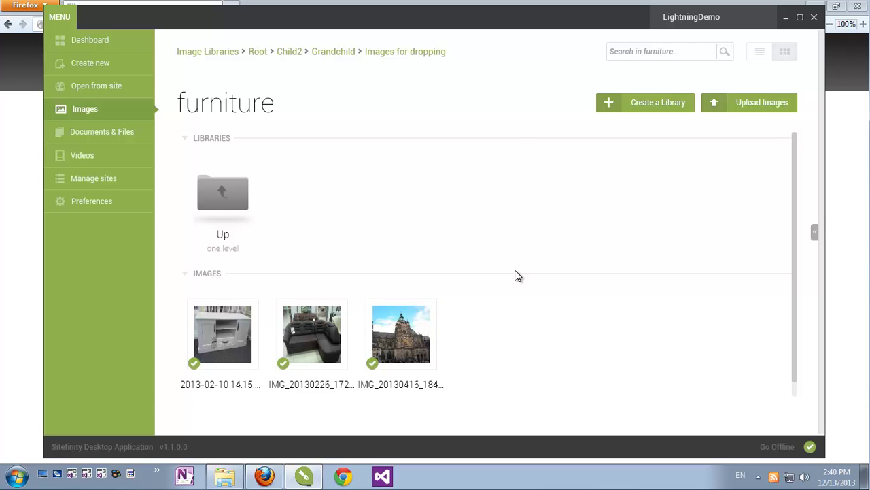
# Open wildlife-small.wmv from the Default Library of videos, play a few seconds of it and pause the playback.
pyautogui.click(85, 159)
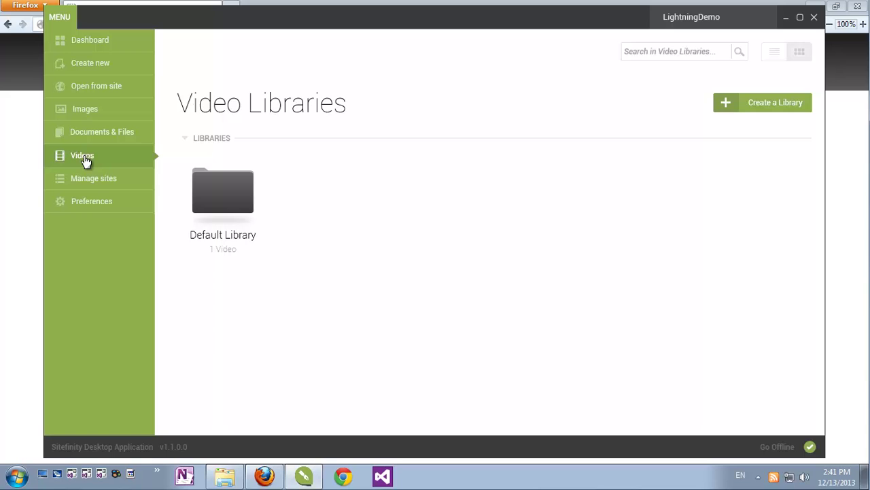
pyautogui.click(222, 188)
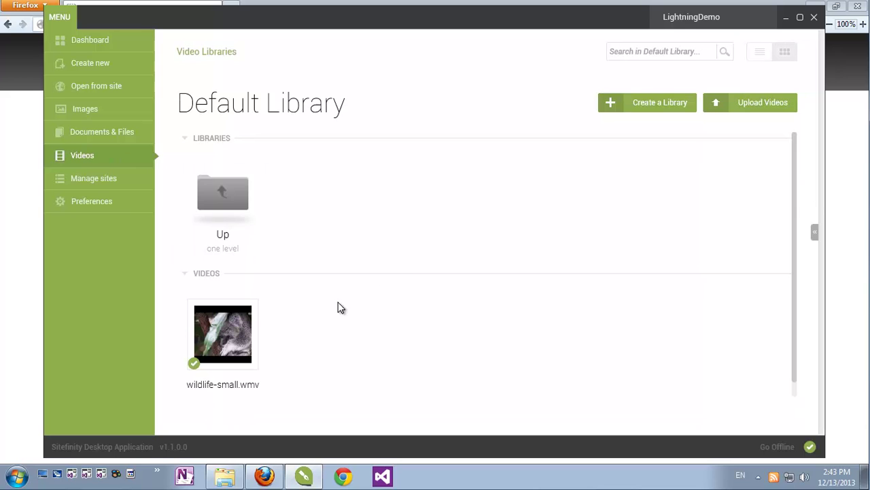
pyautogui.click(231, 329)
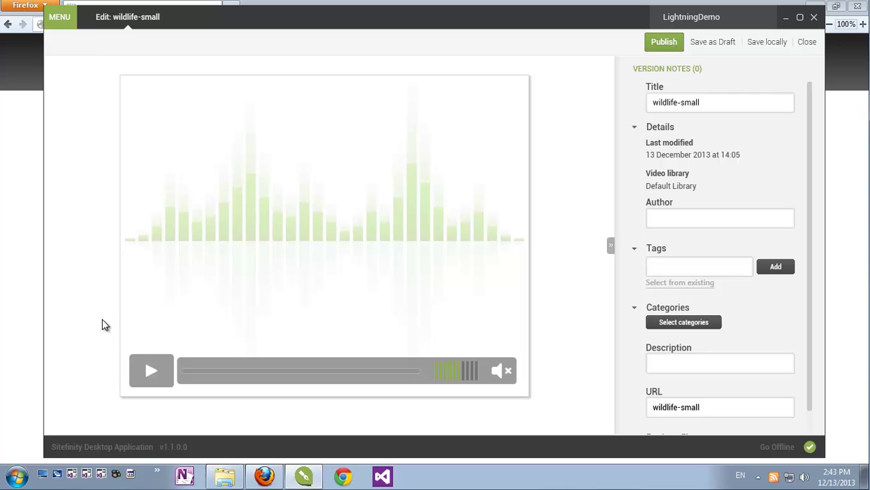
pyautogui.click(145, 370)
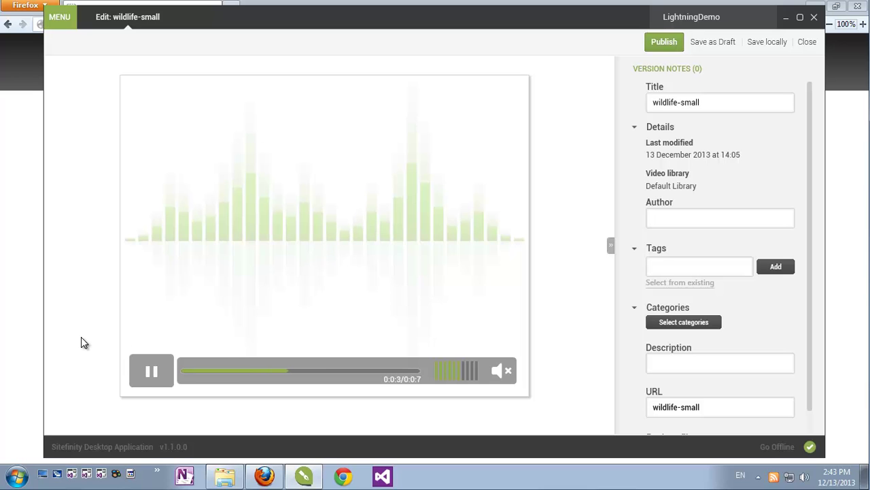
pyautogui.press('space')
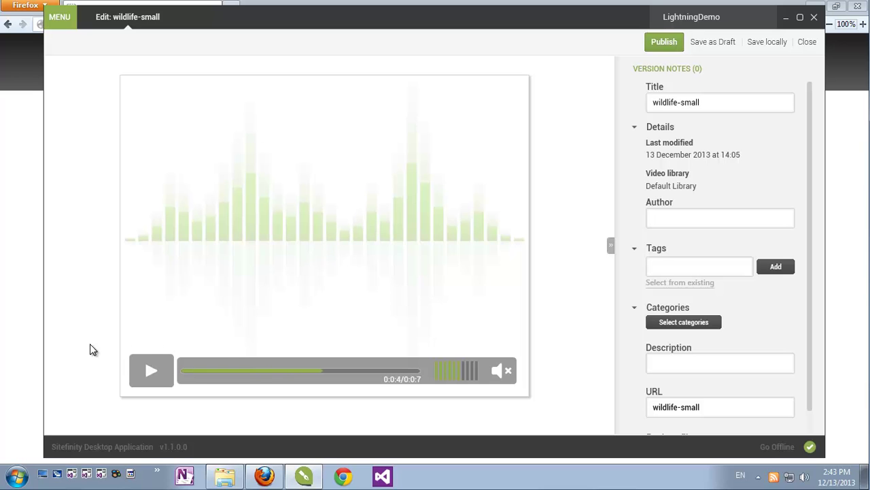